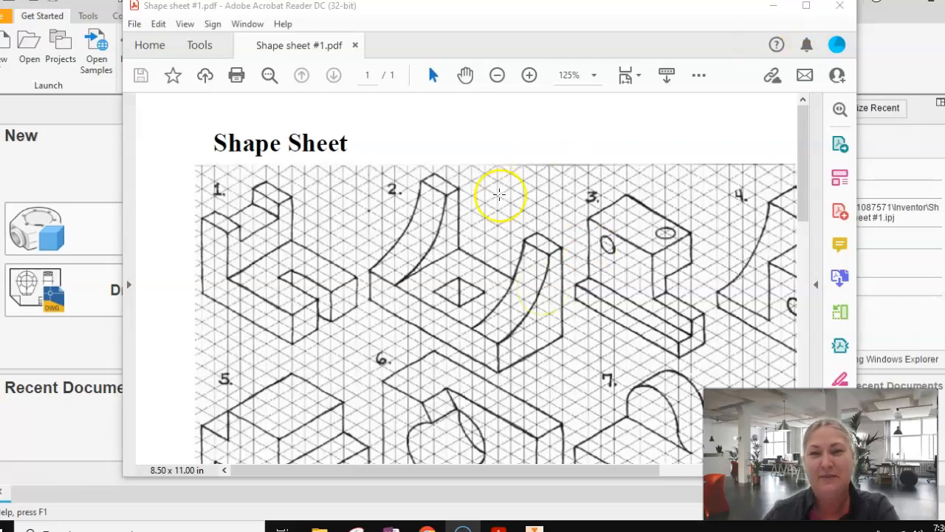
Create a new part in Inventor and start a 2D sketch on the YZ plane
{"action": "left_click", "coordinate": [774, 6]}
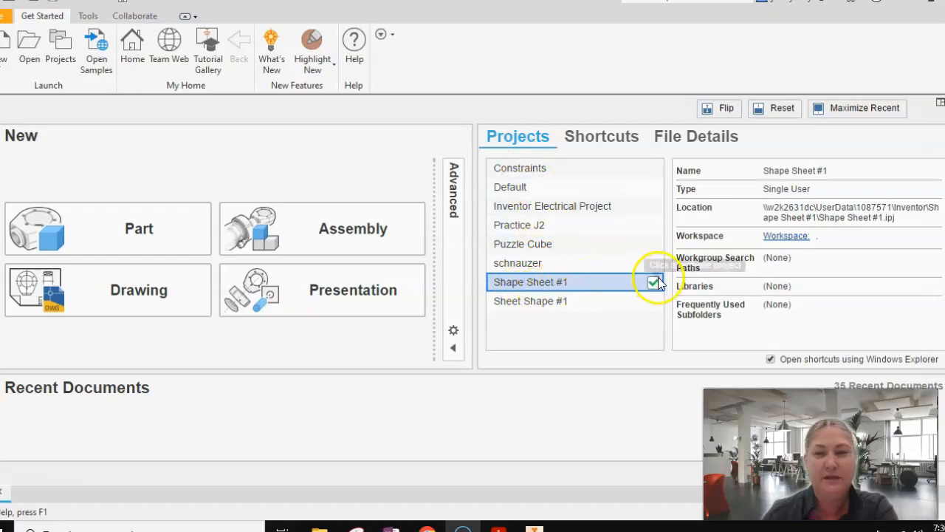
{"action": "left_click", "coordinate": [95, 250]}
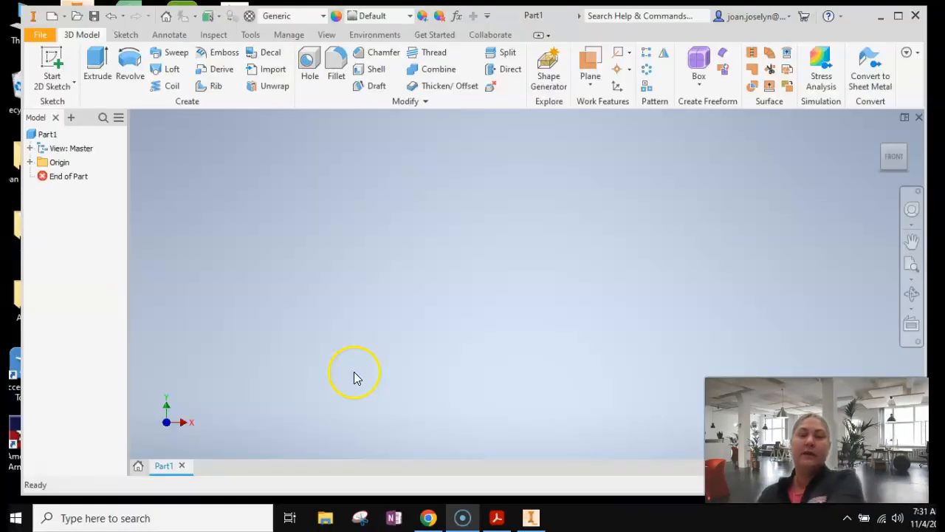
{"action": "left_click", "coordinate": [58, 62]}
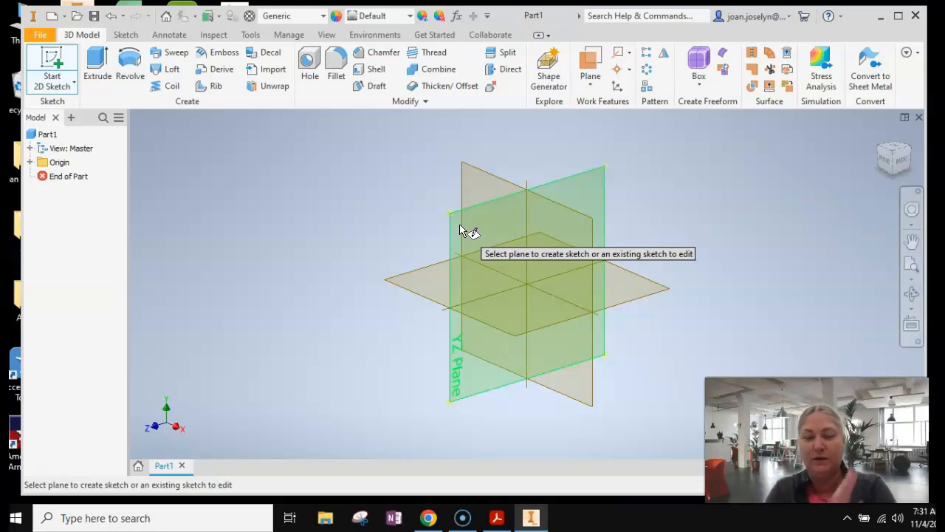
{"action": "left_click", "coordinate": [482, 252]}
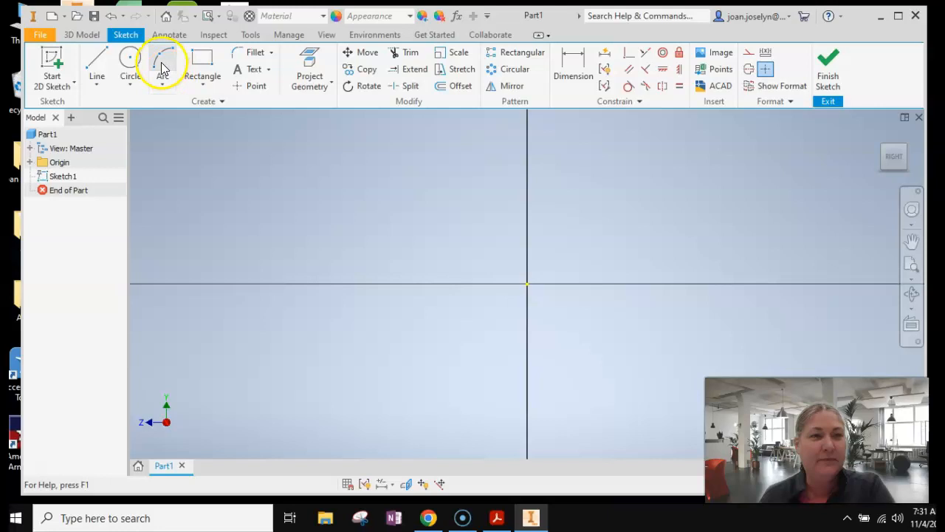
Draw a rectangle from the origin, 3 in high and 2.5 in wide
{"action": "left_click", "coordinate": [196, 63]}
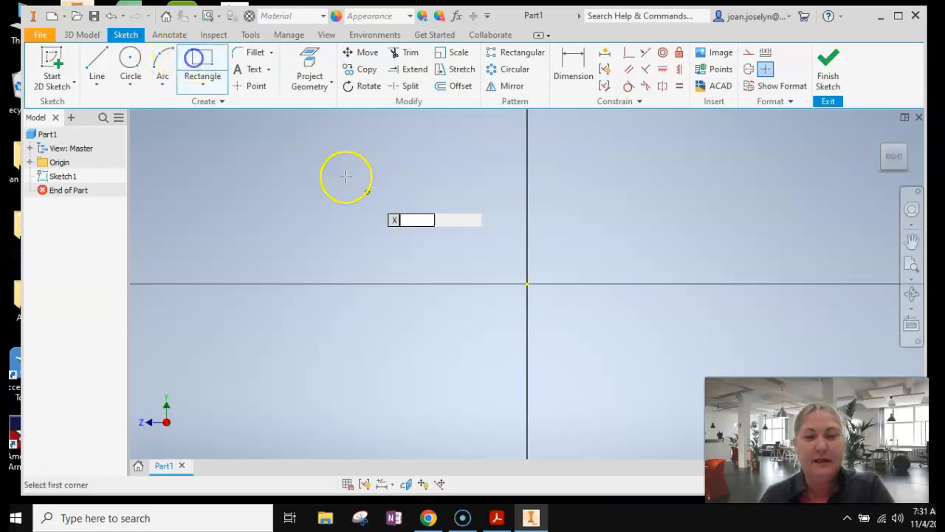
{"action": "left_click", "coordinate": [527, 285]}
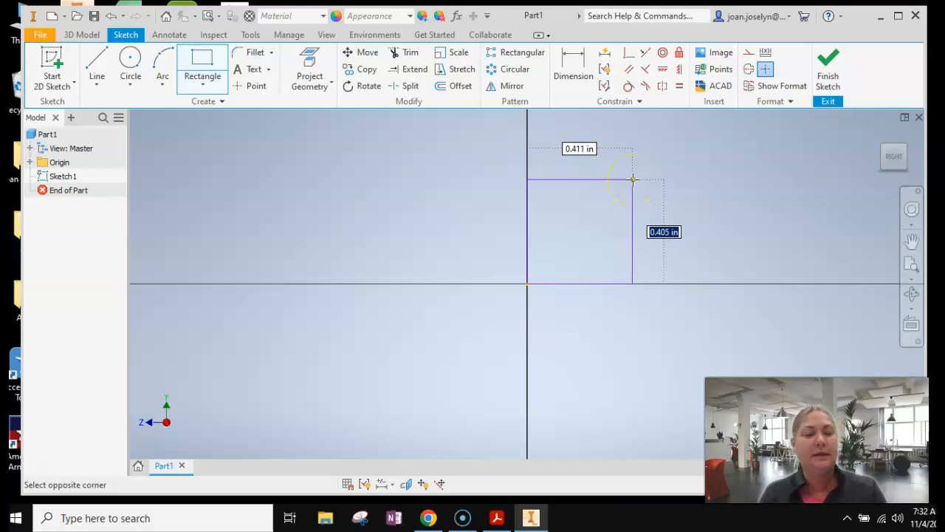
{"action": "type", "text": "3"}
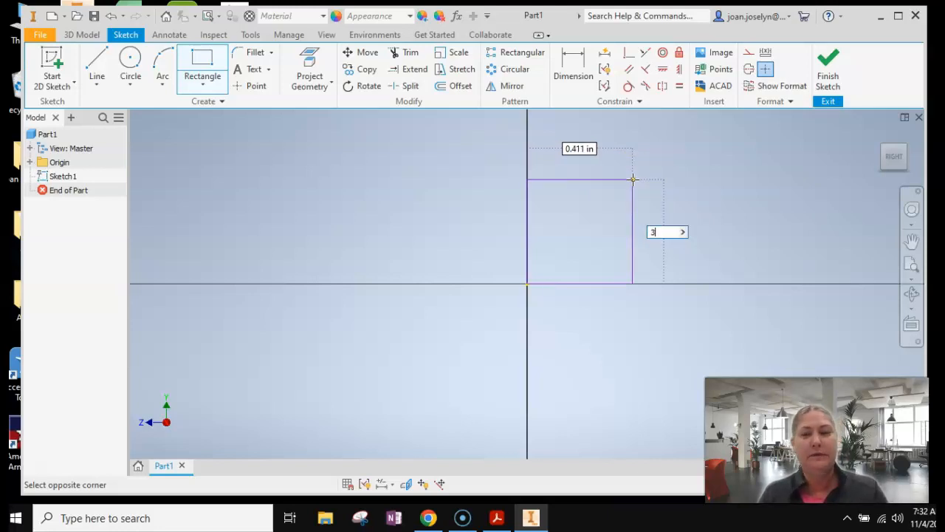
{"action": "key", "text": "Tab"}
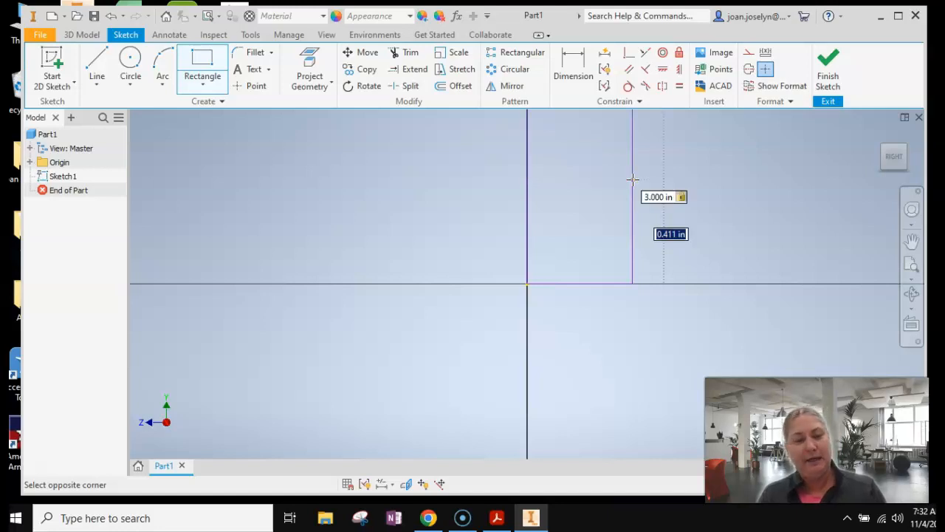
{"action": "type", "text": "2.5"}
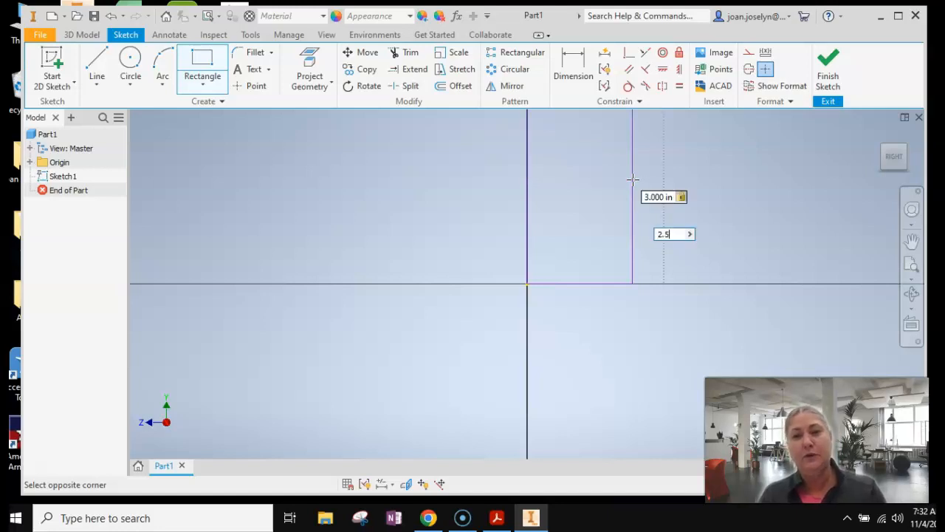
{"action": "key", "text": "Return"}
{"action": "scroll", "coordinate": [632, 181], "scroll_direction": "down", "scroll_amount": 6}
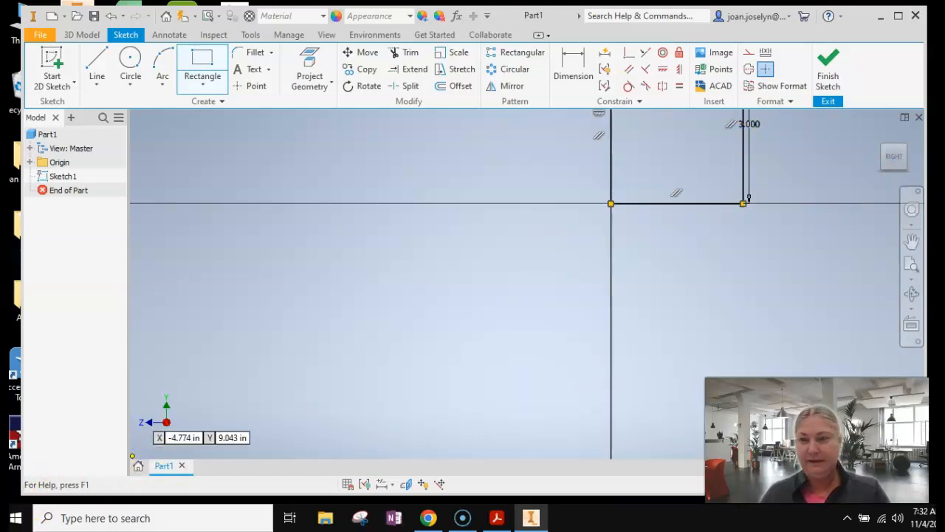
{"action": "left_click", "coordinate": [911, 241]}
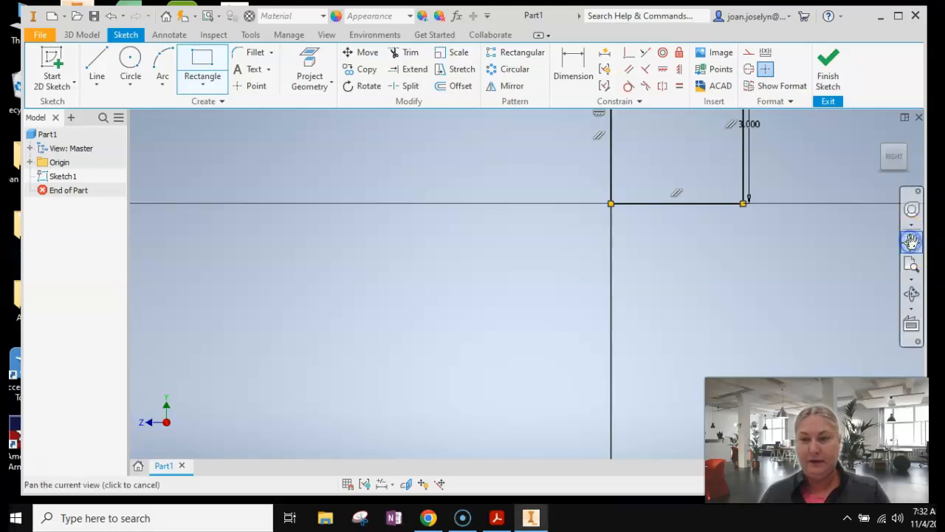
{"action": "mouse_move", "coordinate": [795, 181]}
{"action": "left_mouse_down"}
{"action": "mouse_move", "coordinate": [601, 294]}
{"action": "mouse_move", "coordinate": [570, 340]}
{"action": "left_mouse_up"}
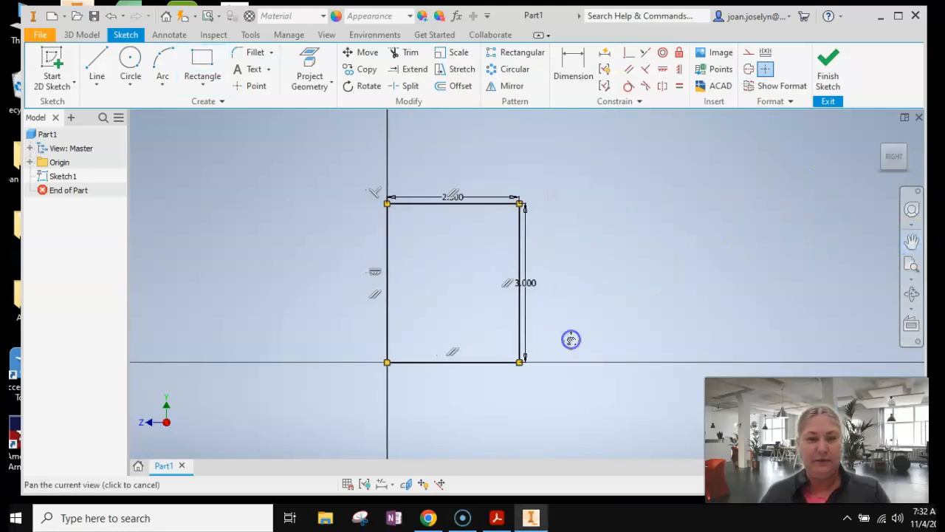
{"action": "key", "text": "r"}
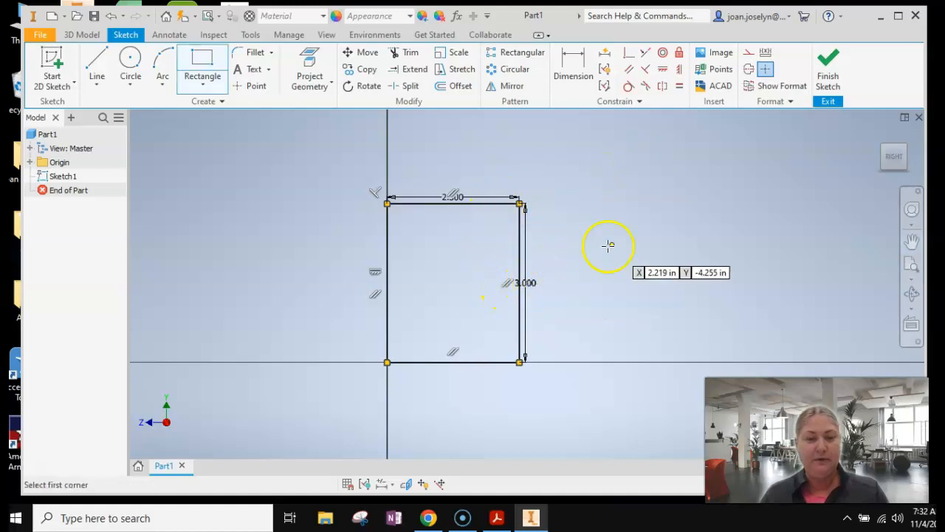
{"action": "key", "text": "Escape"}
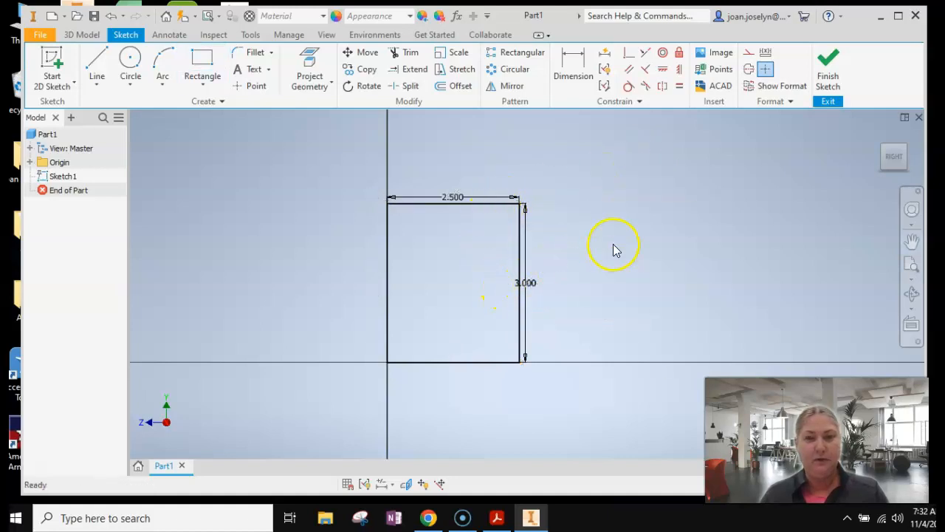
Replace the rectangle's height dimension with a new one placed outside the same vertical edge, and finish the sketch
{"action": "double_click", "coordinate": [531, 286]}
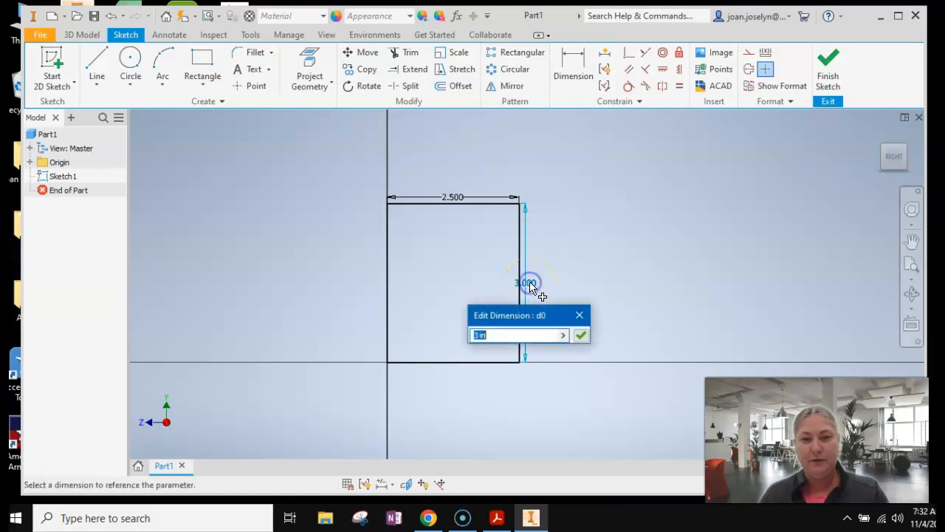
{"action": "left_click", "coordinate": [579, 315]}
{"action": "key", "text": "Delete"}
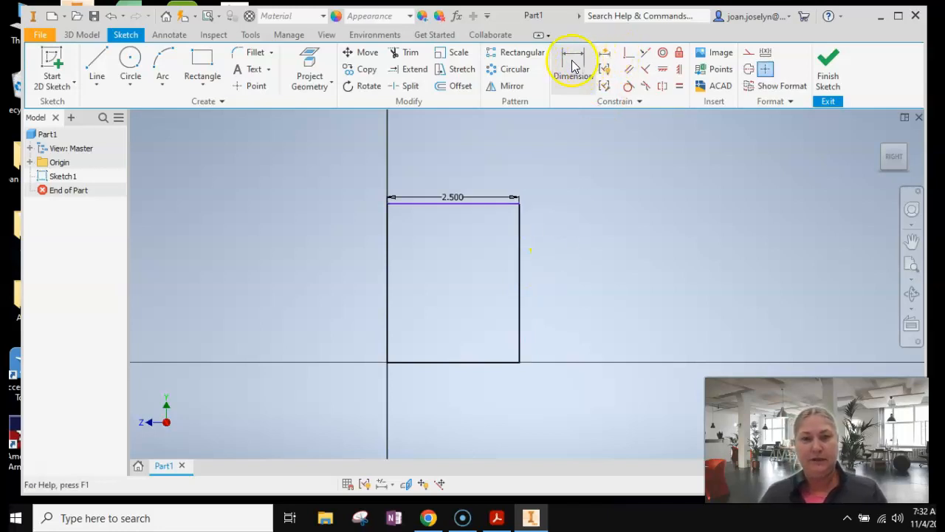
{"action": "left_click", "coordinate": [573, 64]}
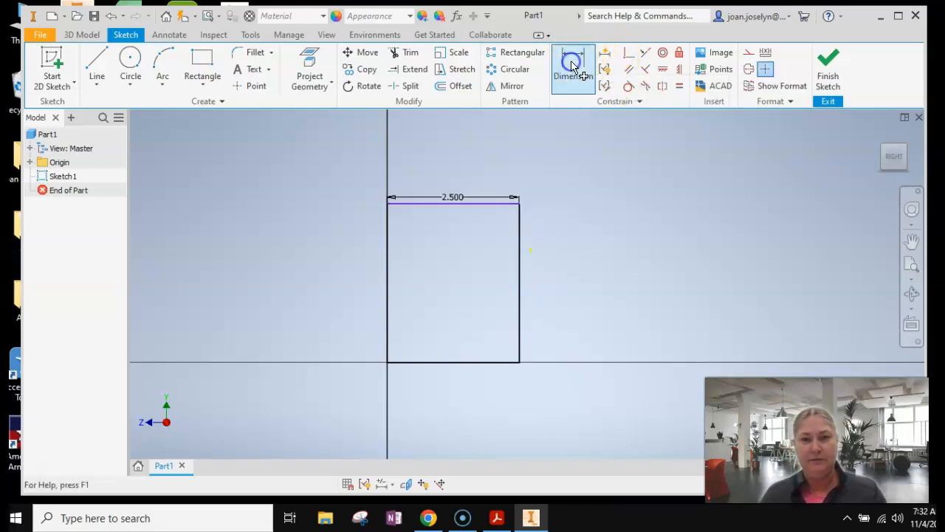
{"action": "left_click", "coordinate": [519, 300]}
{"action": "left_click", "coordinate": [541, 293]}
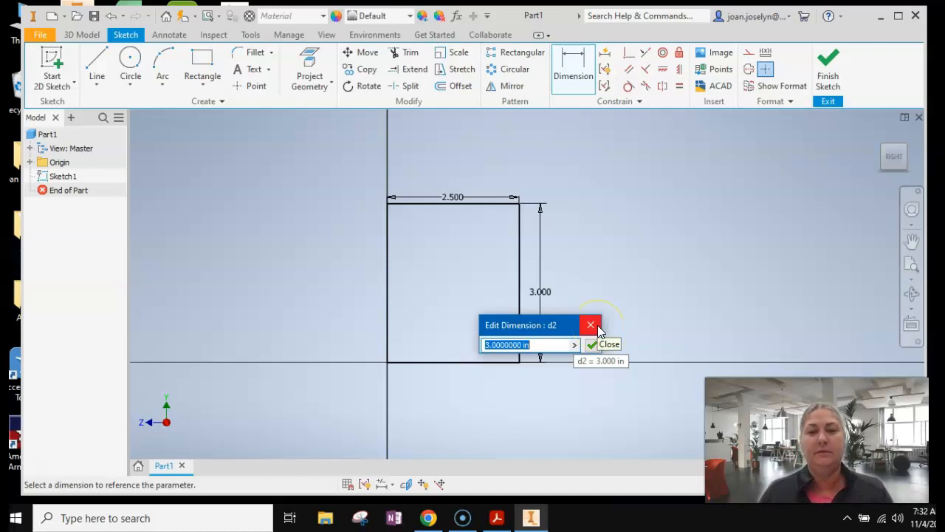
{"action": "left_click", "coordinate": [590, 324]}
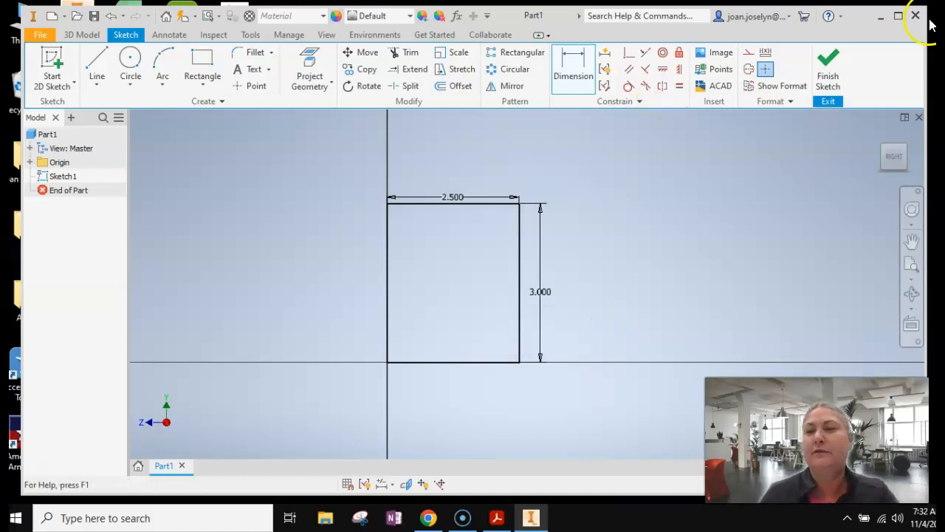
{"action": "left_click", "coordinate": [829, 68]}
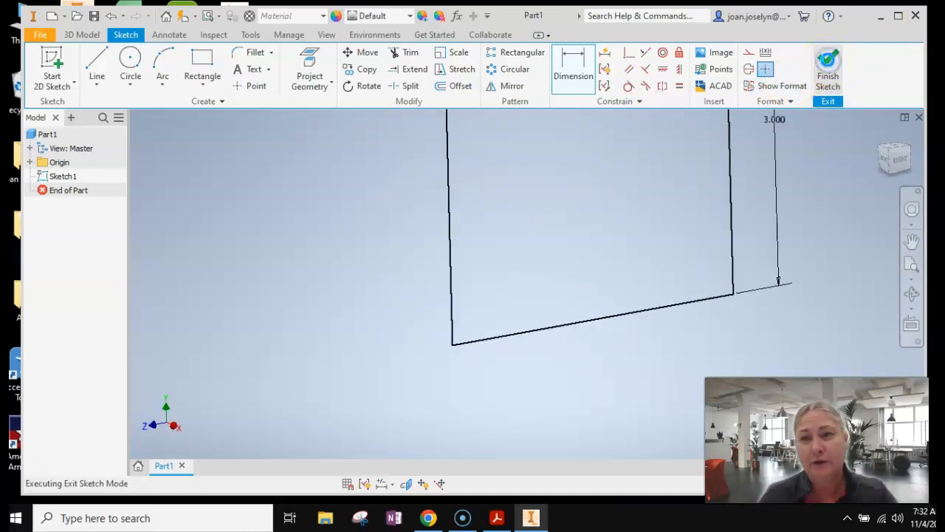
Extrude the rectangle 5 in toward the back of the sketch plane, using the flipped direction
{"action": "left_click", "coordinate": [879, 140]}
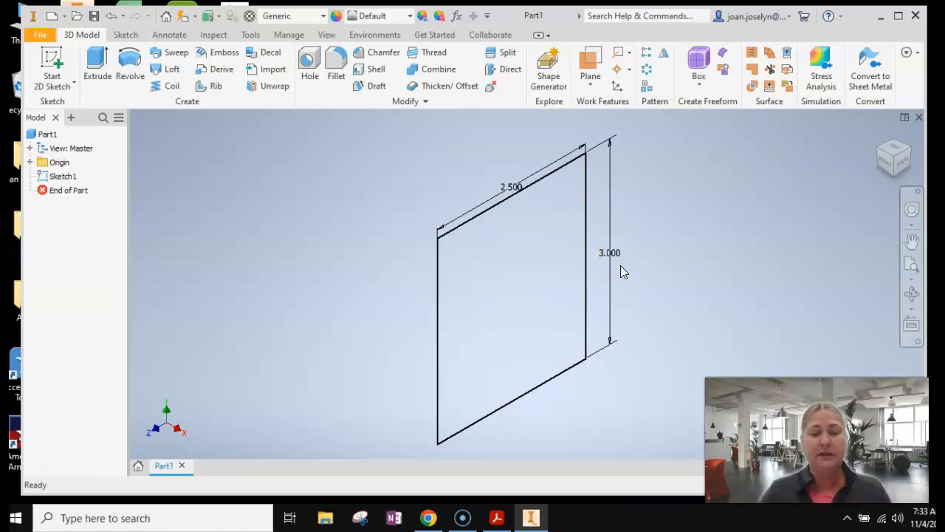
{"action": "left_click", "coordinate": [103, 68]}
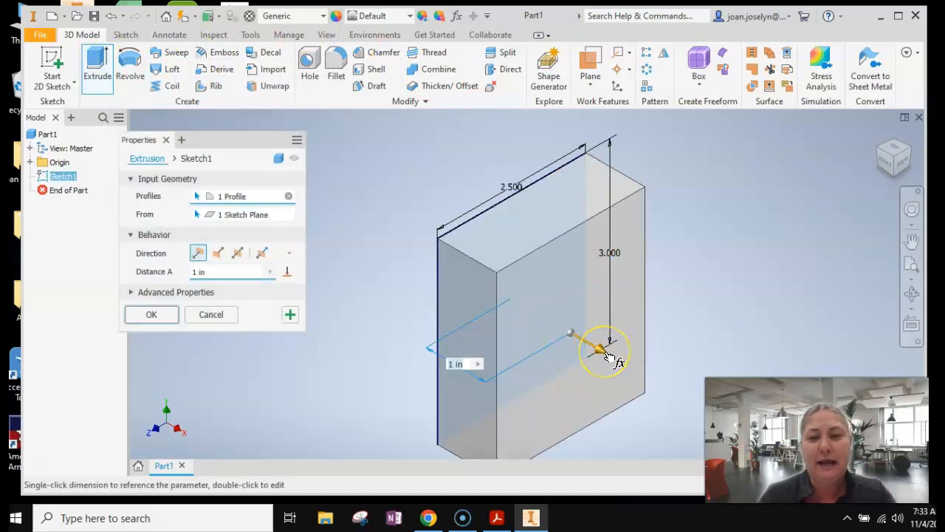
{"action": "left_click_drag", "start_coordinate": [604, 354], "coordinate": [435, 192]}
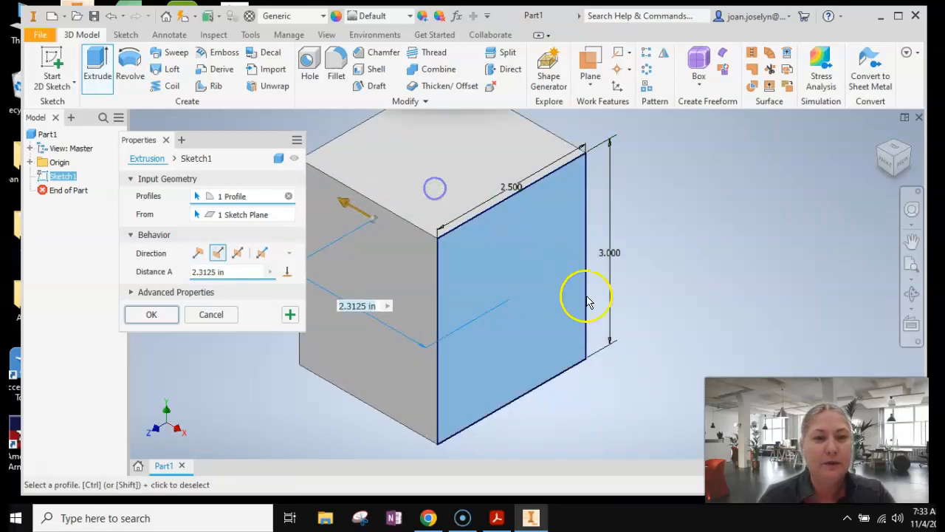
{"action": "scroll", "coordinate": [605, 303], "scroll_direction": "up", "scroll_amount": 3}
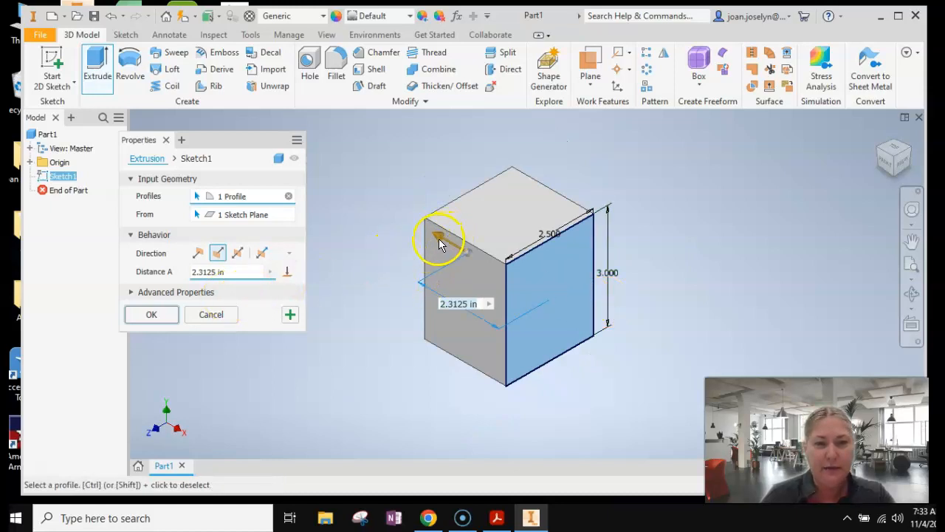
{"action": "left_click", "coordinate": [495, 517]}
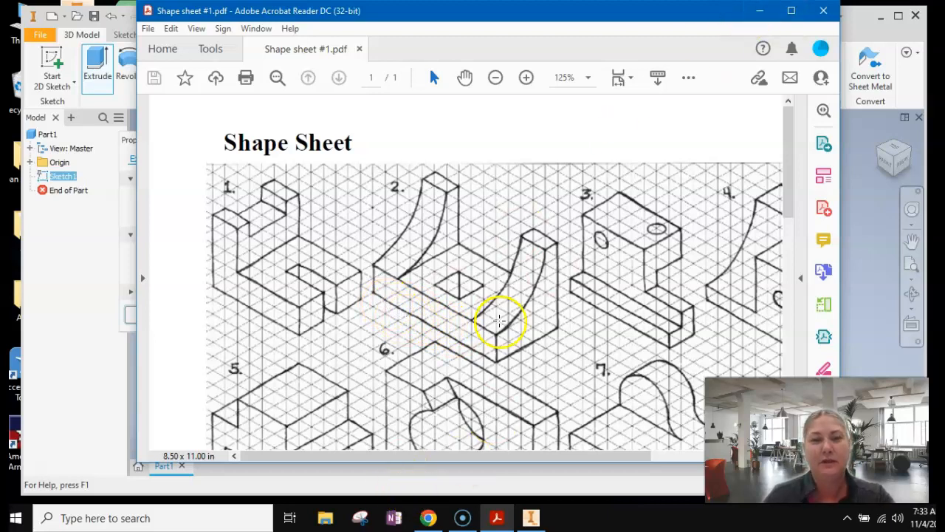
{"action": "left_click", "coordinate": [759, 10]}
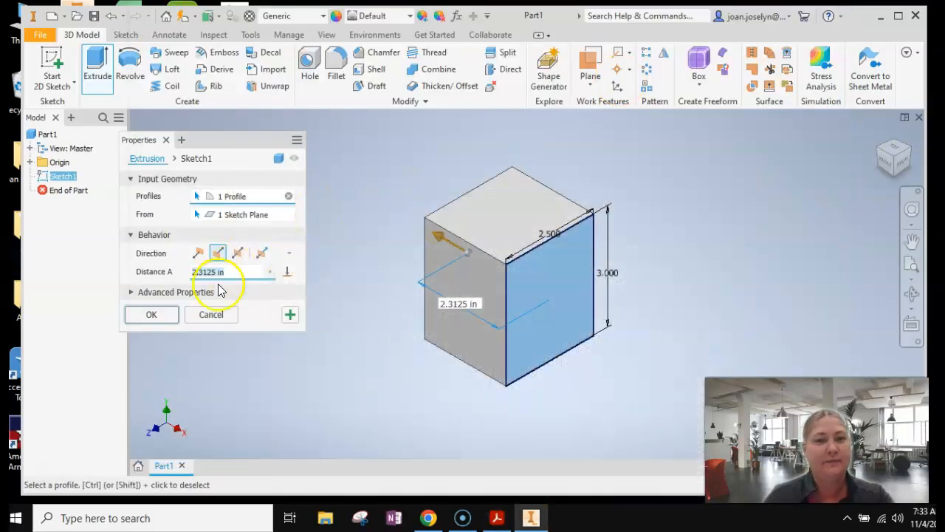
{"action": "left_click", "coordinate": [463, 305]}
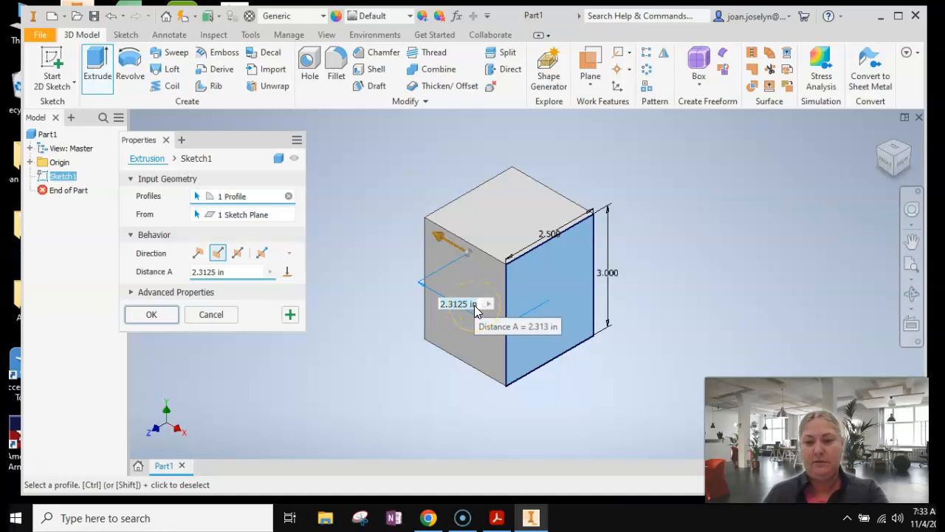
{"action": "type", "text": "5"}
{"action": "key", "text": "Return"}
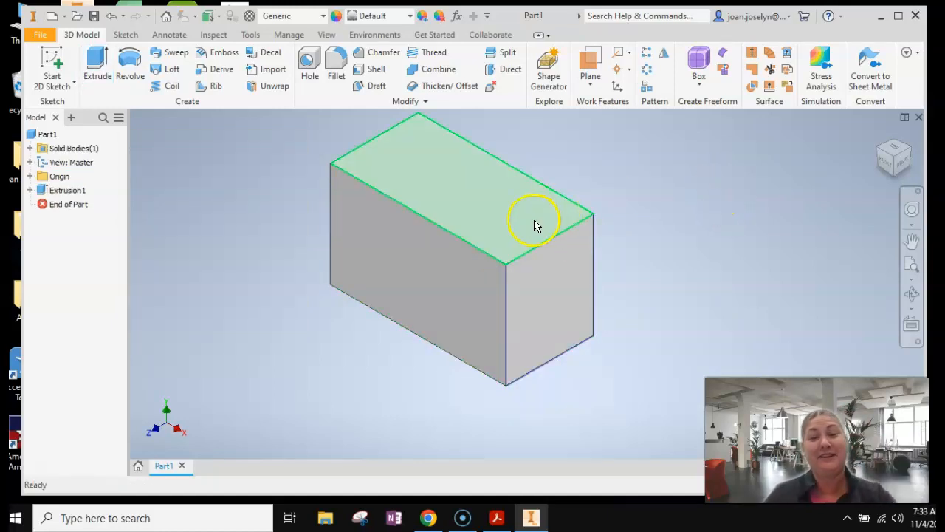
Start a sketch on the block's top face and draw a rectangle over its middle, spanning the full depth between the long edges
{"action": "left_click", "coordinate": [497, 518]}
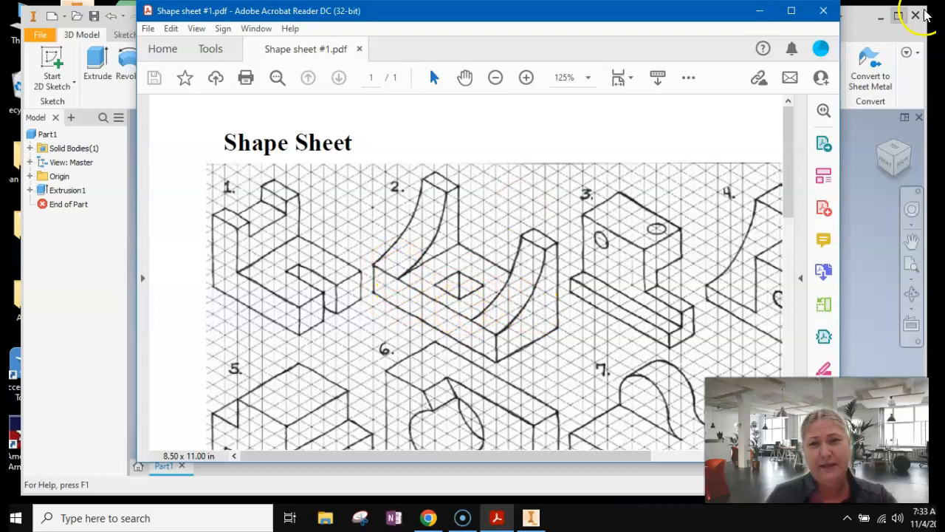
{"action": "left_click", "coordinate": [759, 11]}
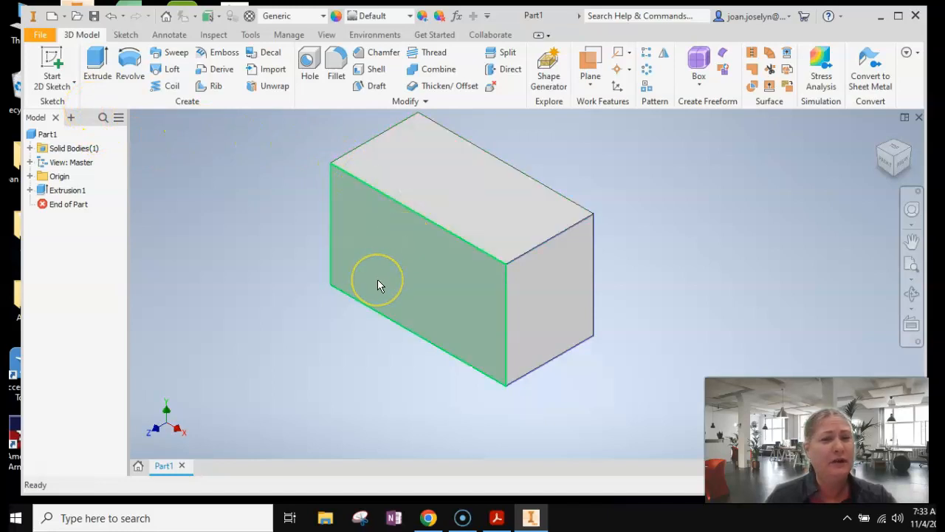
{"action": "left_click", "coordinate": [59, 57]}
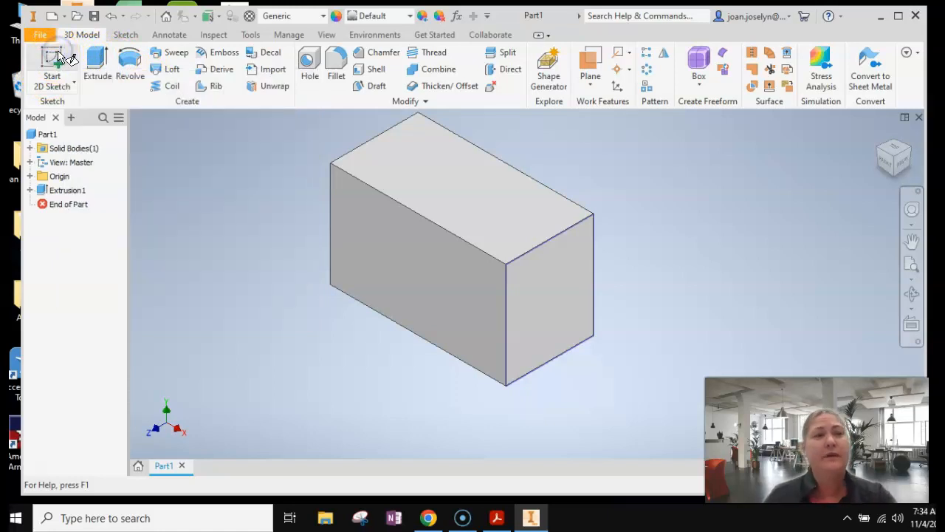
{"action": "left_click", "coordinate": [458, 194]}
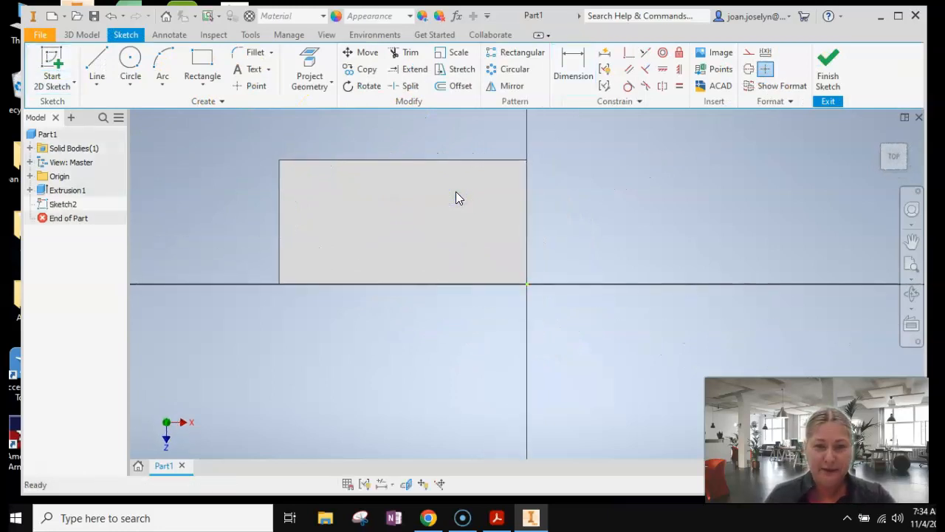
{"action": "left_click", "coordinate": [201, 58]}
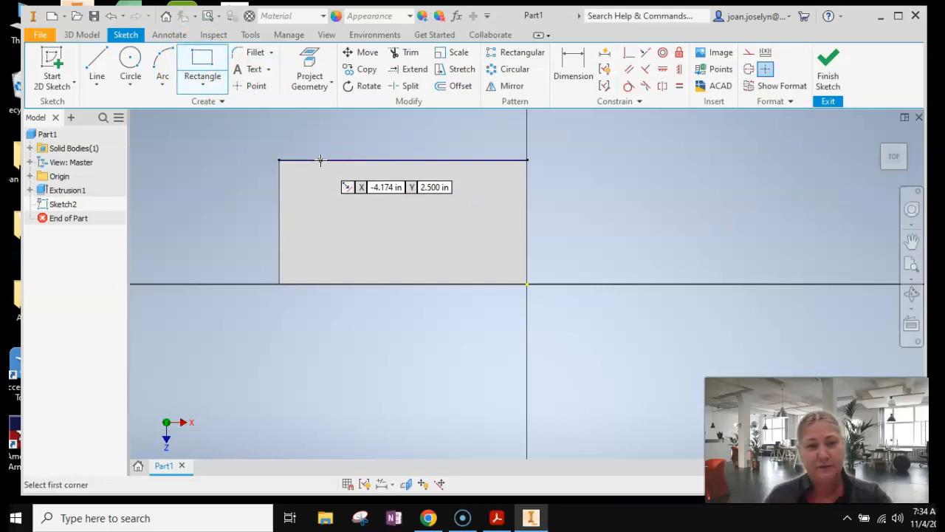
{"action": "left_click", "coordinate": [320, 160]}
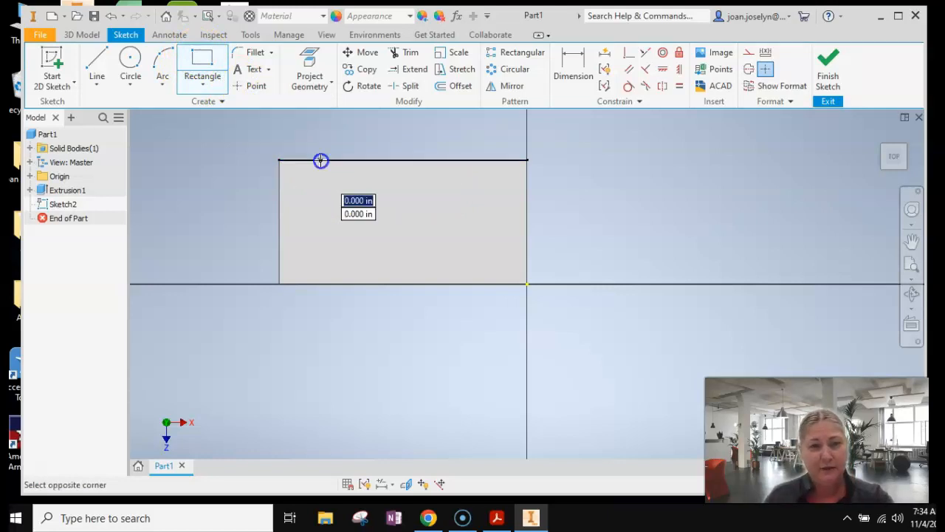
{"action": "left_click", "coordinate": [473, 283]}
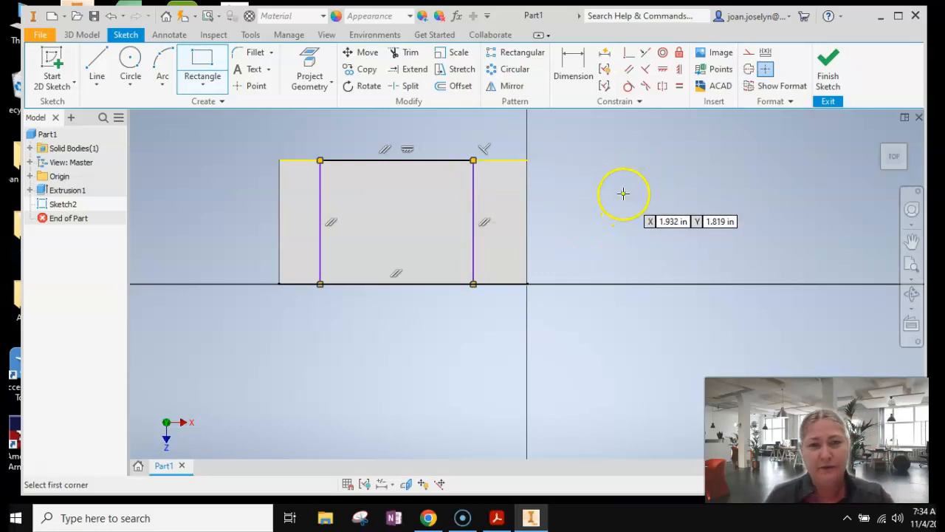
Dimension the gap between the middle rectangle's right side and the block's right edge, setting it to 1 in
{"action": "key", "text": "Escape"}
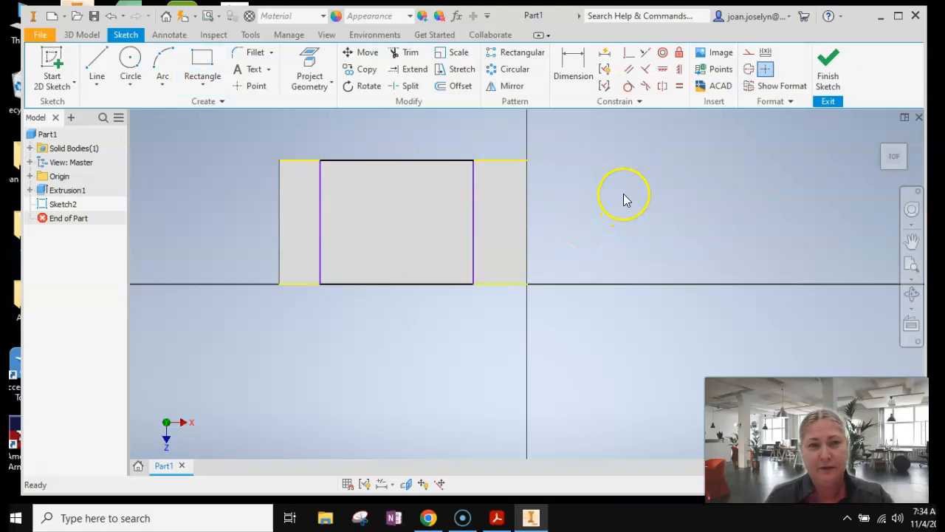
{"action": "left_click", "coordinate": [572, 60]}
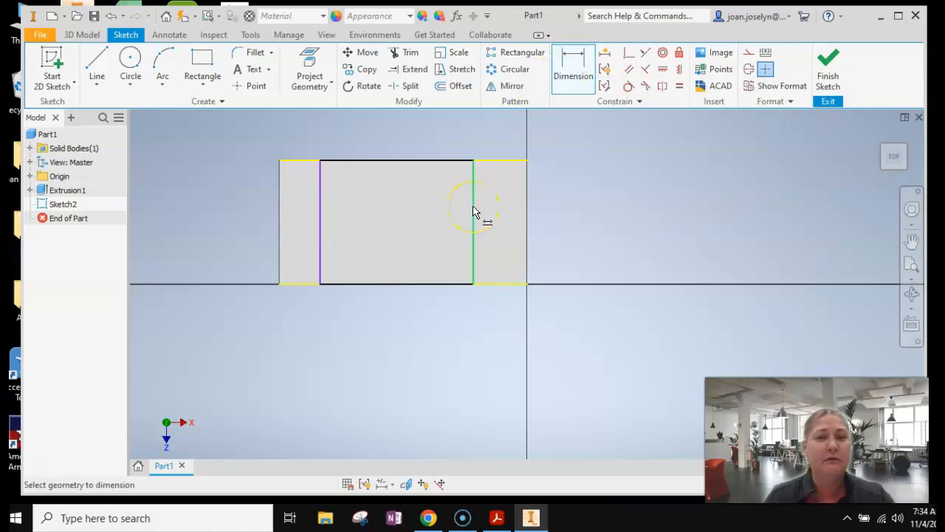
{"action": "left_click", "coordinate": [473, 212]}
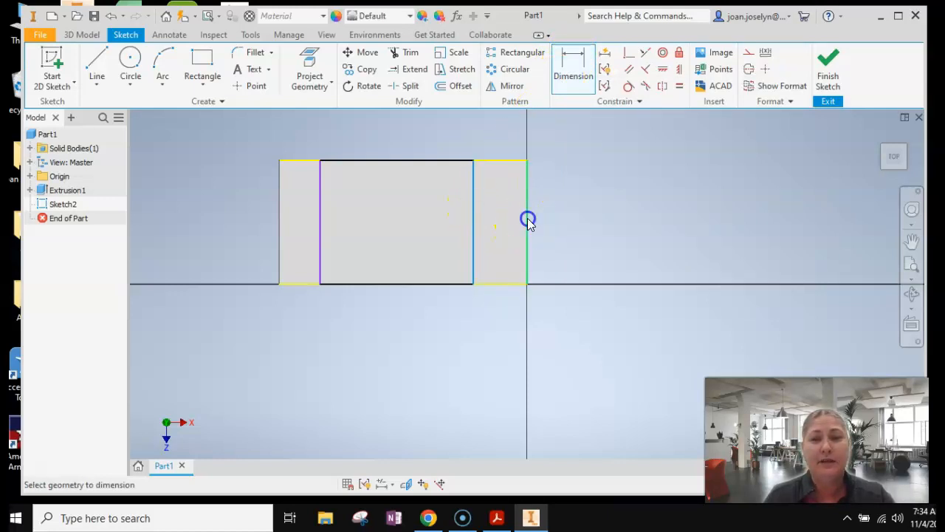
{"action": "left_click", "coordinate": [527, 219]}
{"action": "left_click", "coordinate": [506, 232]}
{"action": "type", "text": "1"}
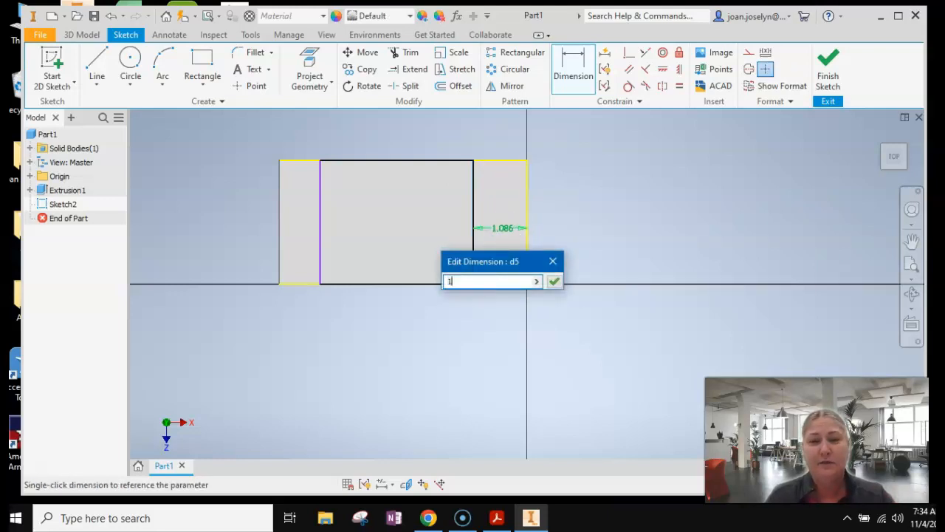
{"action": "key", "text": "Return"}
Move the right-hand gap's dimension out of the block, to just below its front edge
{"action": "double_click", "coordinate": [508, 227]}
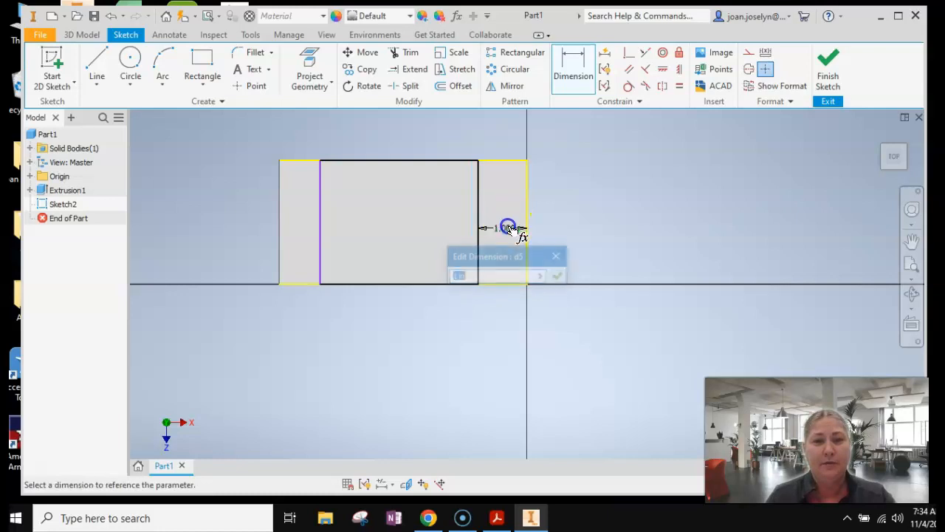
{"action": "key", "text": "Escape"}
{"action": "key", "text": "Escape"}
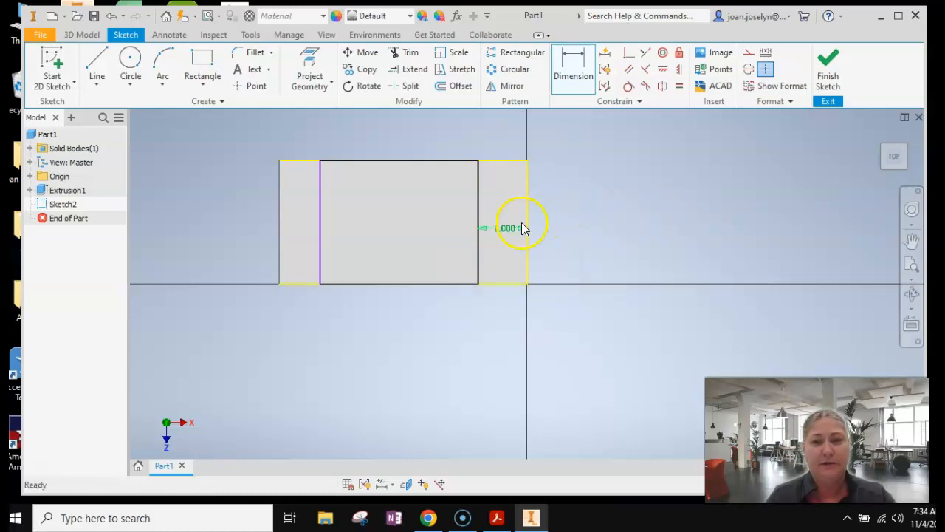
{"action": "left_click_drag", "start_coordinate": [508, 229], "coordinate": [498, 310]}
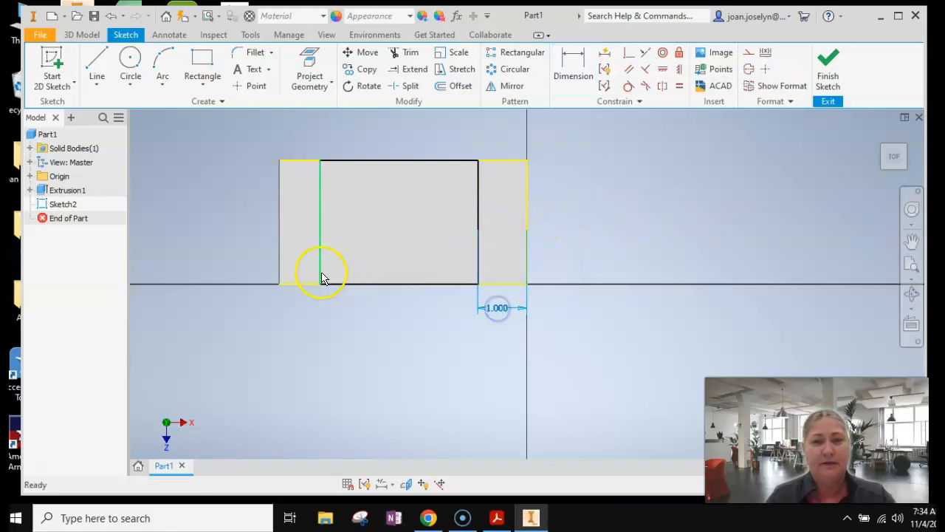
Set the gap between the rectangle's left side and the block's left edge to 1 in, and finish the sketch
{"action": "left_click", "coordinate": [587, 59]}
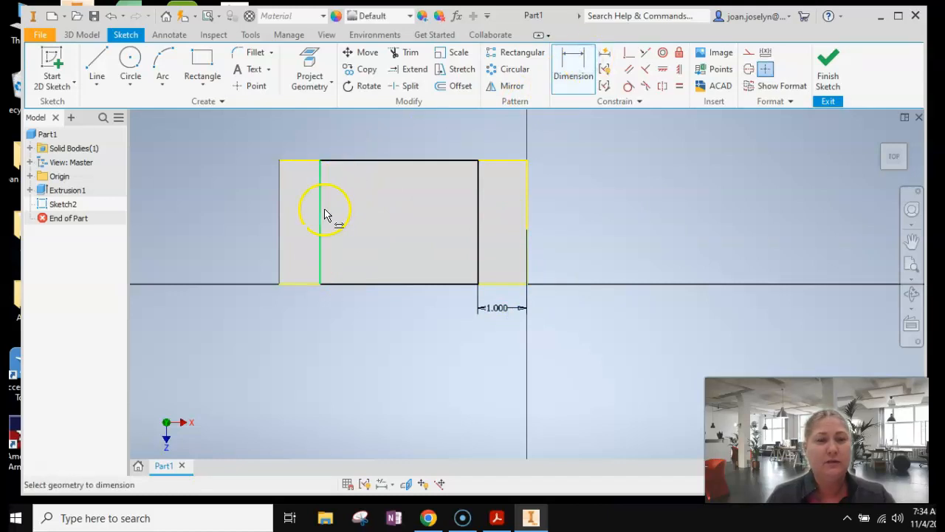
{"action": "left_click", "coordinate": [281, 223]}
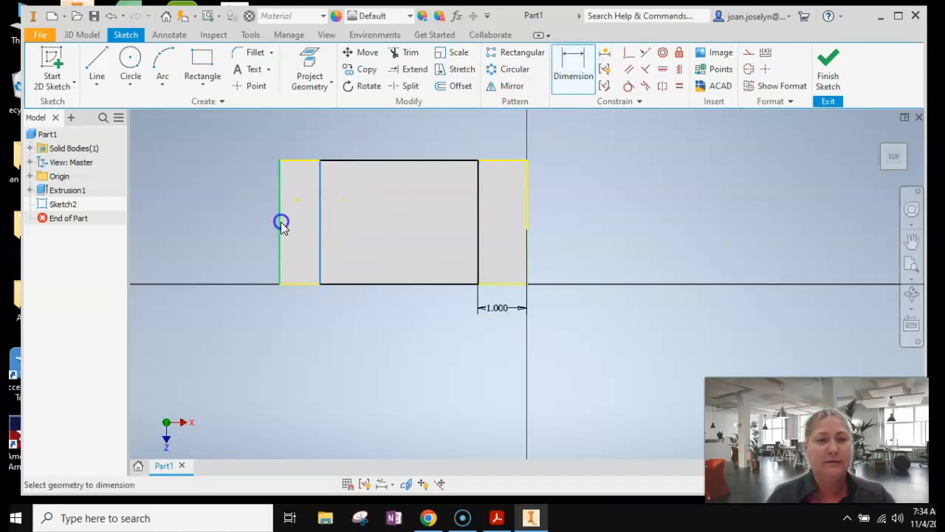
{"action": "left_click", "coordinate": [295, 327]}
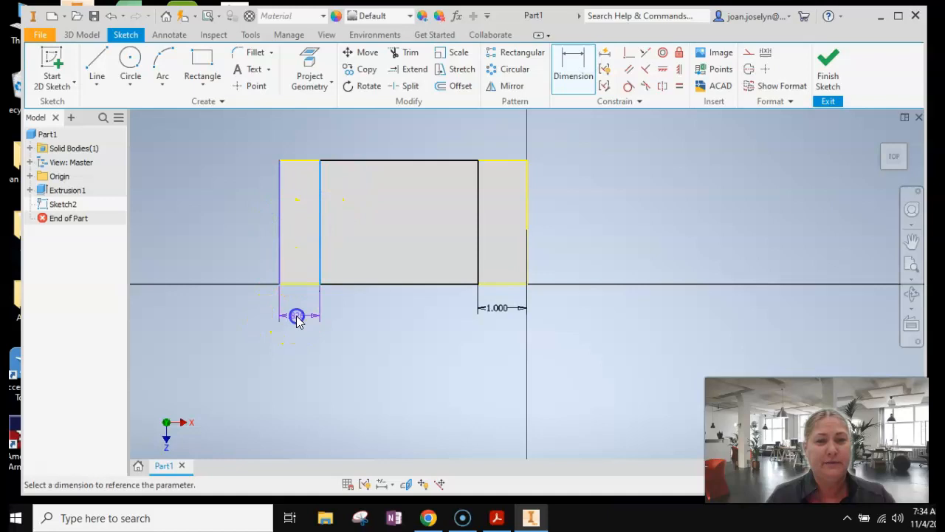
{"action": "type", "text": "1"}
{"action": "key", "text": "Return"}
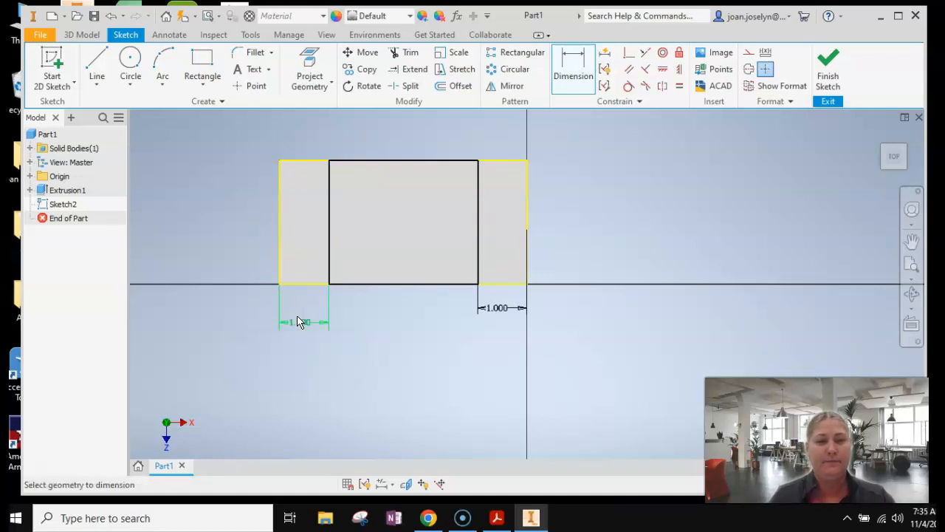
{"action": "left_click", "coordinate": [375, 340]}
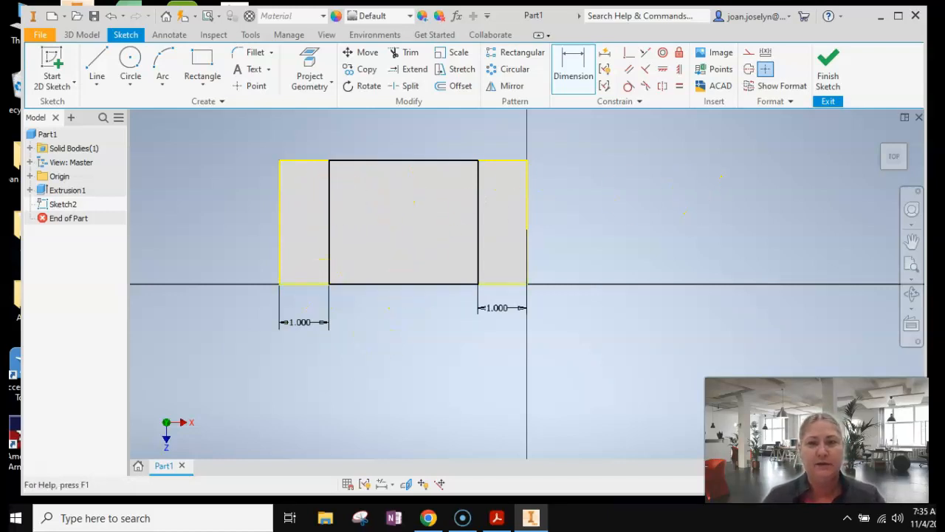
{"action": "left_click", "coordinate": [826, 65]}
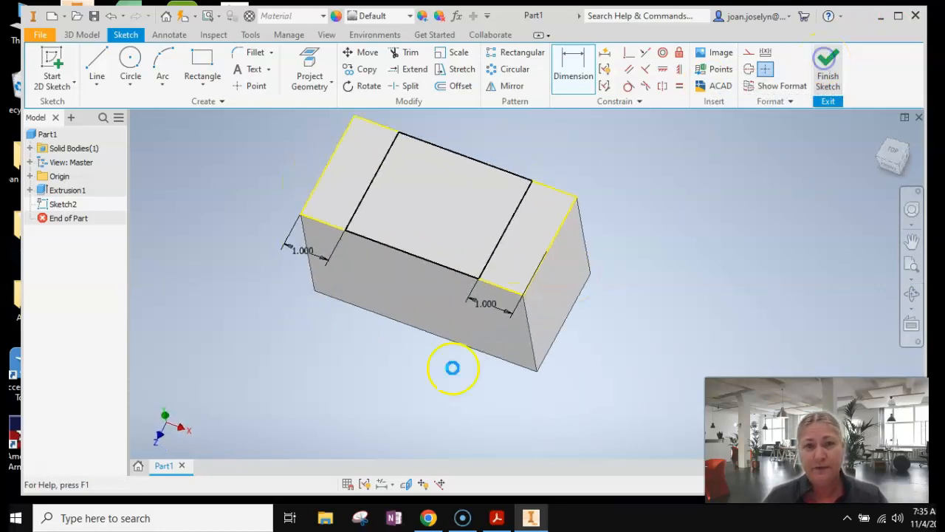
{"action": "left_click", "coordinate": [103, 65]}
{"action": "left_click", "coordinate": [439, 170]}
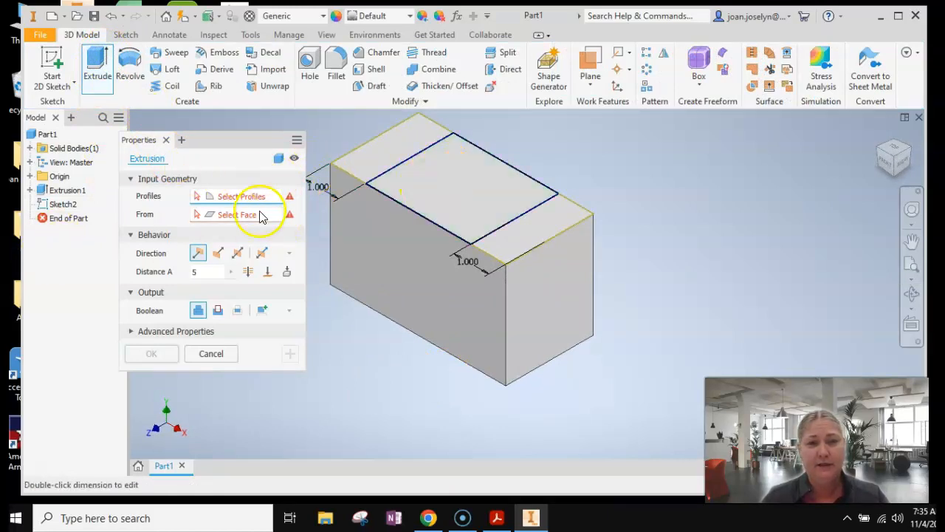
{"action": "left_click", "coordinate": [401, 150]}
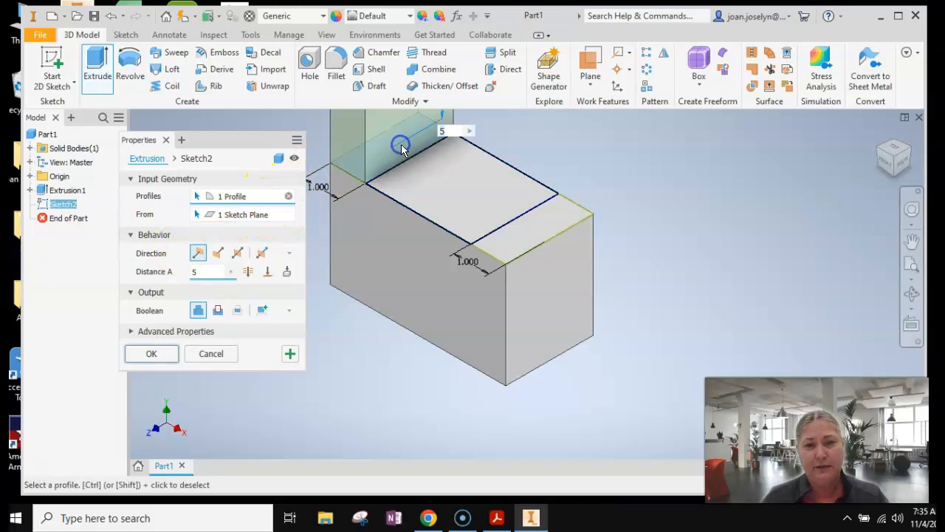
{"action": "left_click", "coordinate": [544, 219]}
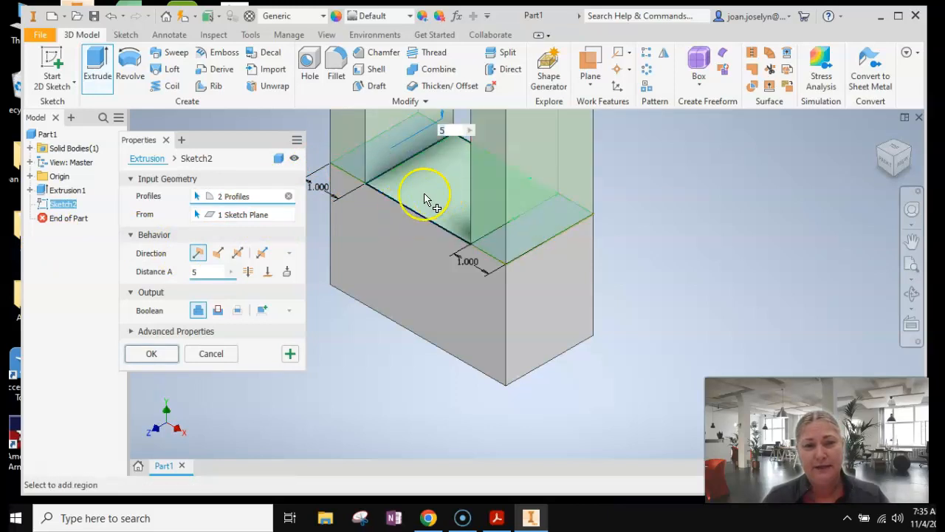
{"action": "left_click", "coordinate": [212, 353]}
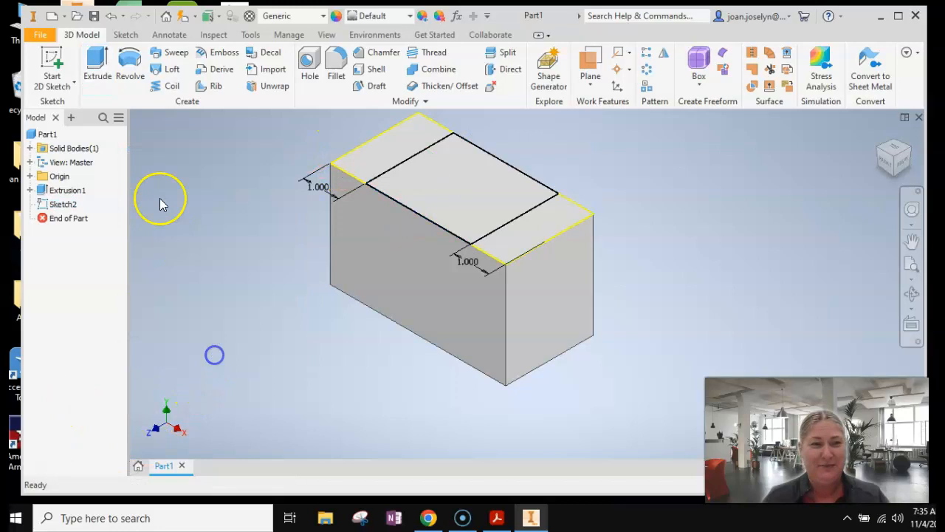
Start extruding the middle rectangle and pull it down into the block as a cut, about 2.56 in deep
{"action": "left_click", "coordinate": [98, 72]}
{"action": "left_click", "coordinate": [500, 191]}
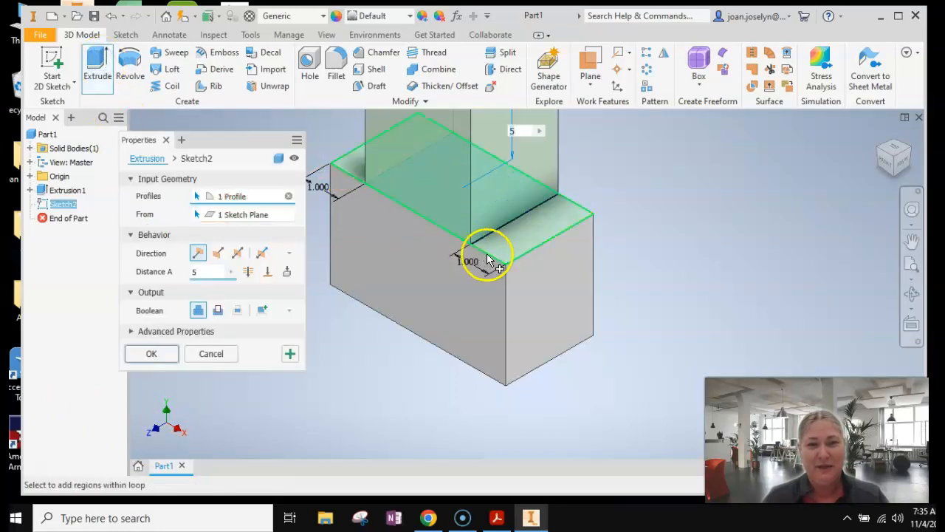
{"action": "scroll", "coordinate": [485, 258], "scroll_direction": "down", "scroll_amount": 5}
{"action": "left_click_drag", "start_coordinate": [478, 131], "coordinate": [447, 233]}
{"action": "scroll", "coordinate": [587, 236], "scroll_direction": "down", "scroll_amount": 8}
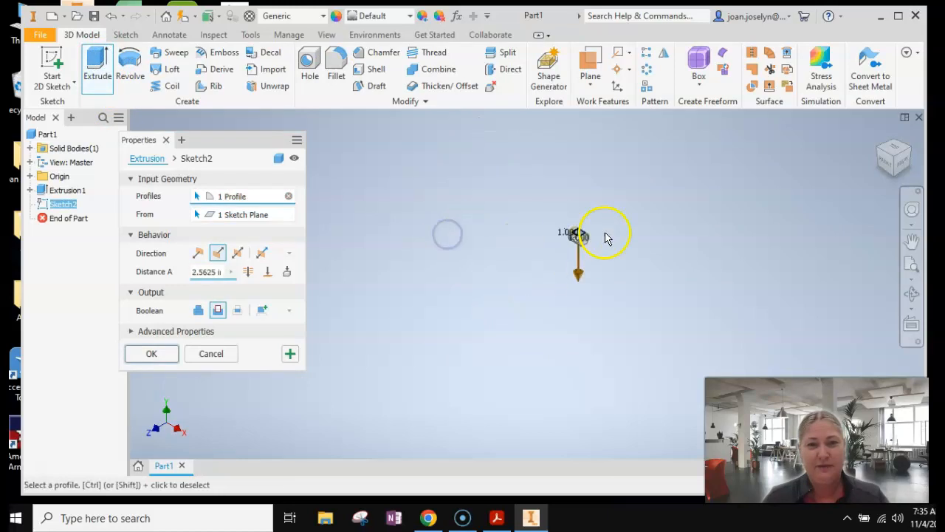
{"action": "left_click", "coordinate": [878, 135]}
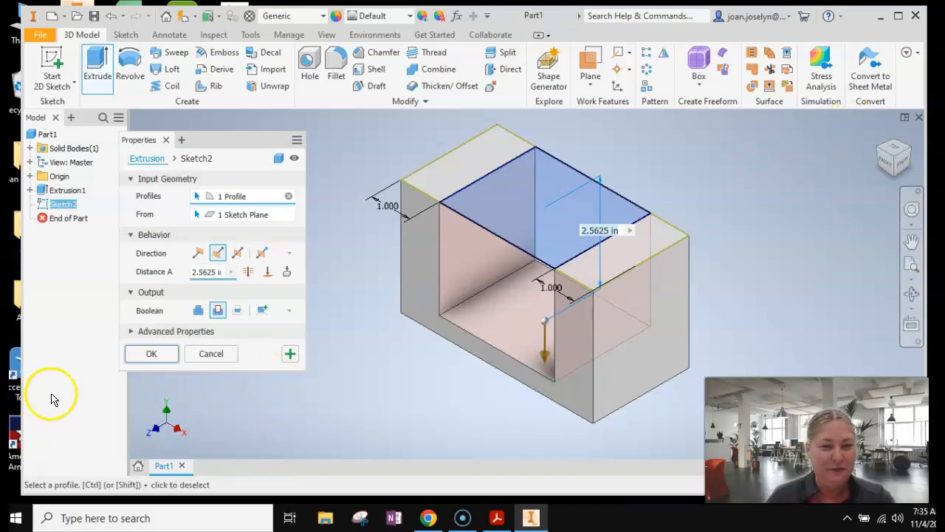
Check the cut against the shape sheet drawing, set its depth to 2 in and complete the extrusion
{"action": "left_click", "coordinate": [497, 518]}
{"action": "left_click", "coordinate": [497, 519]}
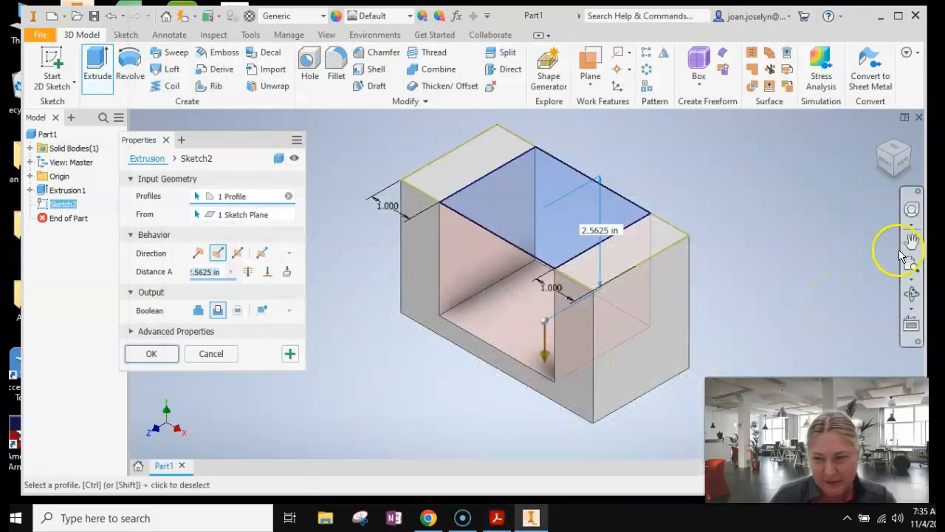
{"action": "left_click", "coordinate": [909, 290]}
{"action": "left_click_drag", "start_coordinate": [545, 360], "coordinate": [574, 339]}
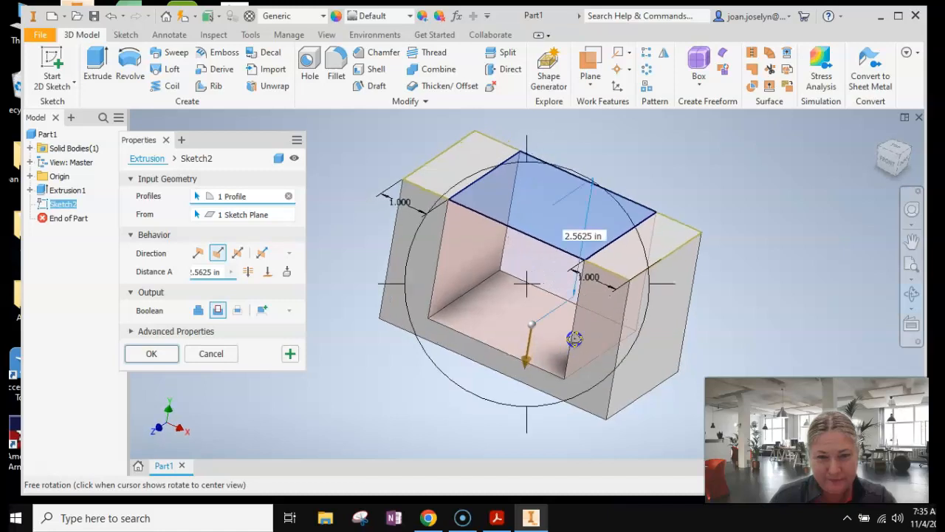
{"action": "left_click", "coordinate": [214, 271]}
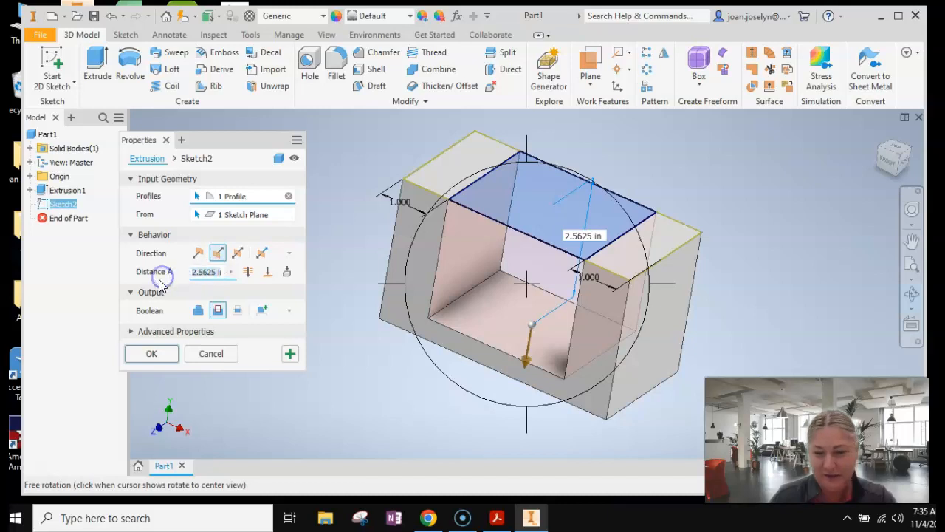
{"action": "type", "text": "2"}
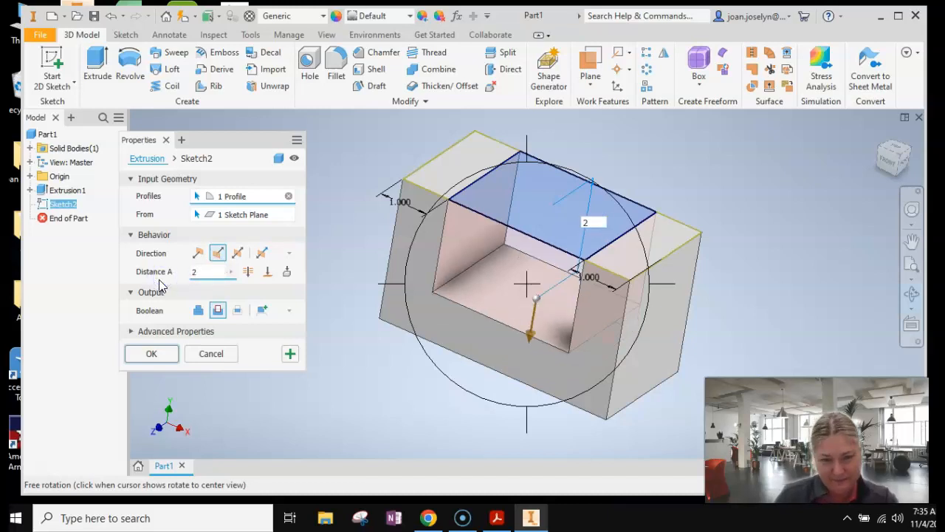
{"action": "key", "text": "Return"}
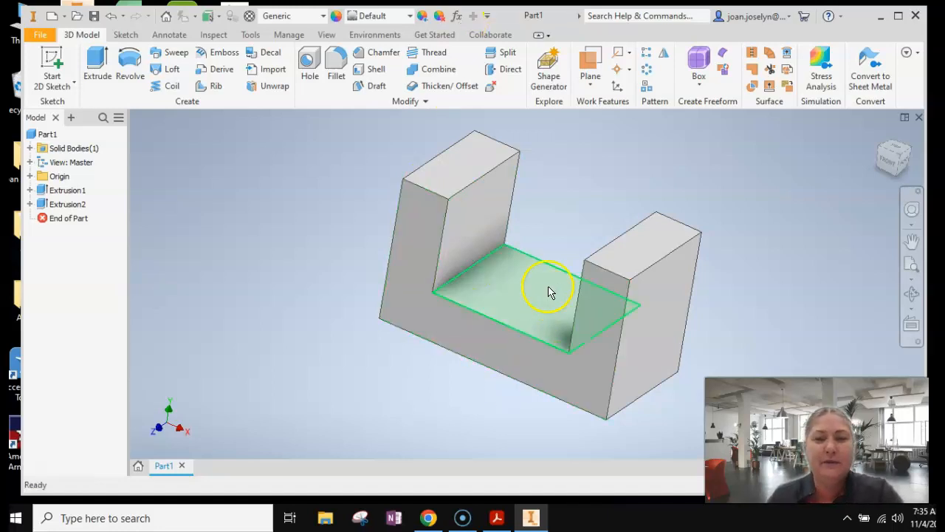
Switch to Acrobat Reader to examine shape 2 on the Shape Sheet, and return to Inventor's home view of the part
{"action": "left_click", "coordinate": [501, 508]}
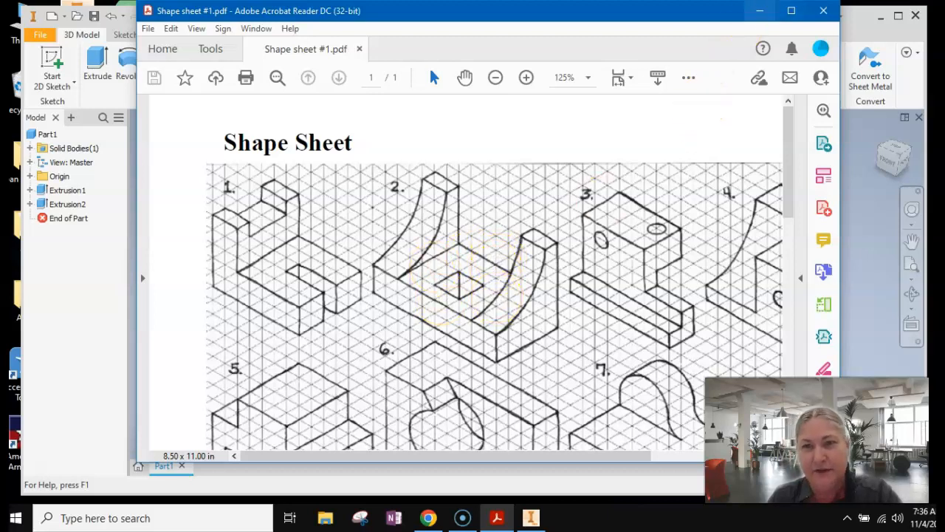
{"action": "left_click", "coordinate": [759, 10]}
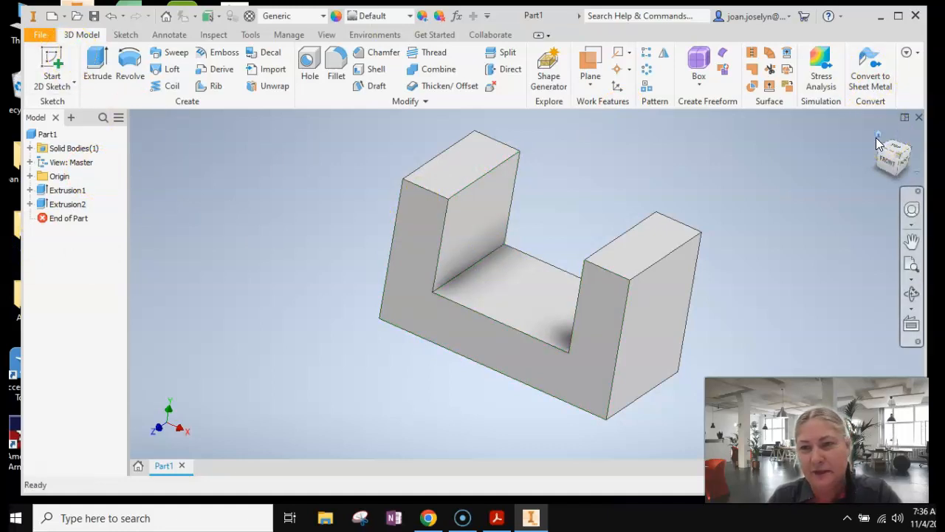
{"action": "left_click", "coordinate": [878, 141]}
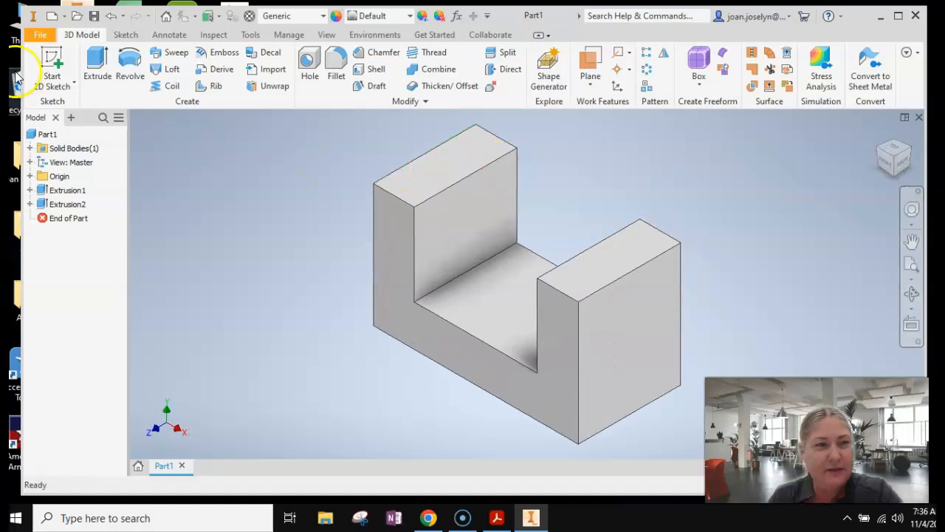
Start a sketch on the floor face between the two uprights and draw a small rectangle near its middle
{"action": "left_click", "coordinate": [59, 65]}
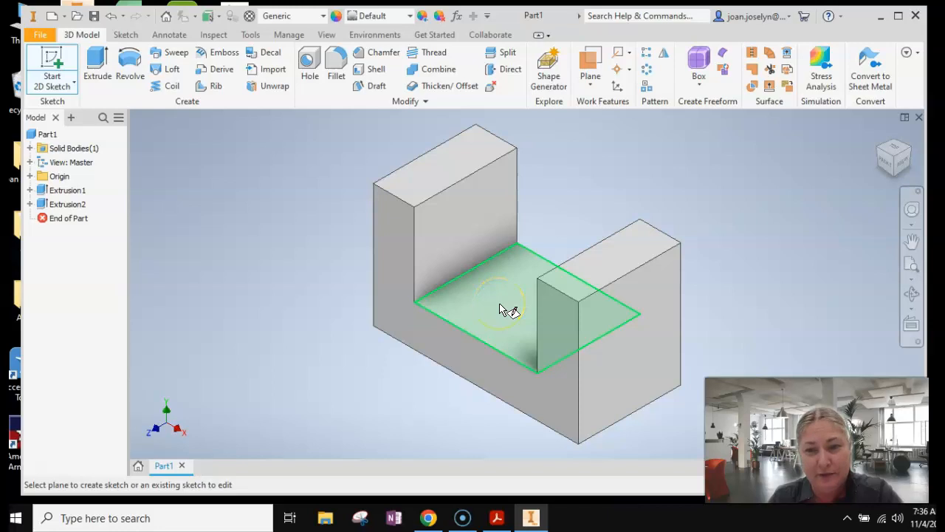
{"action": "scroll", "coordinate": [500, 310], "scroll_direction": "up", "scroll_amount": 3}
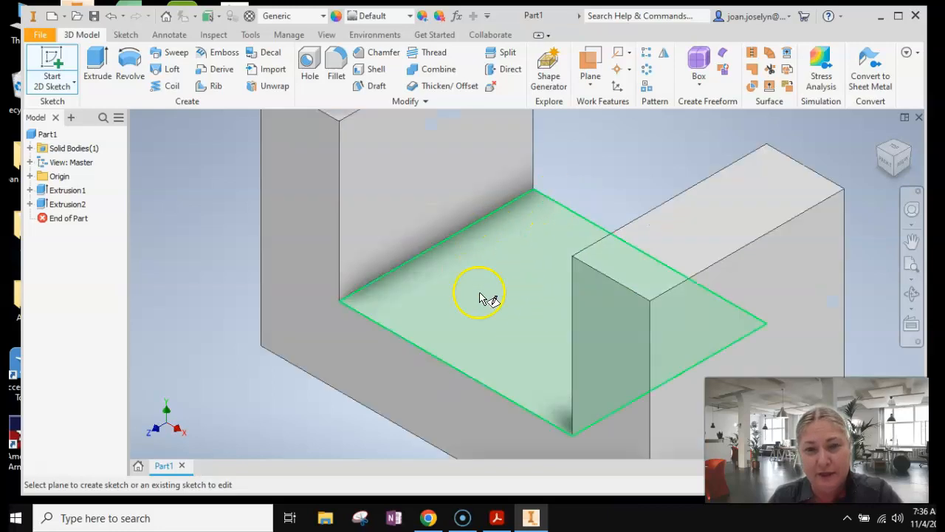
{"action": "left_click", "coordinate": [526, 254]}
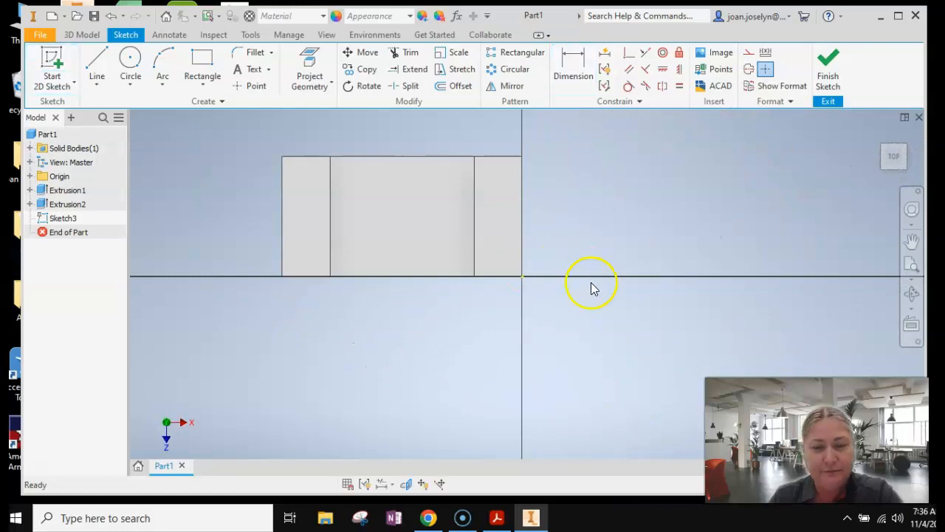
{"action": "left_click", "coordinate": [910, 240]}
{"action": "left_click_drag", "start_coordinate": [539, 218], "coordinate": [582, 255]}
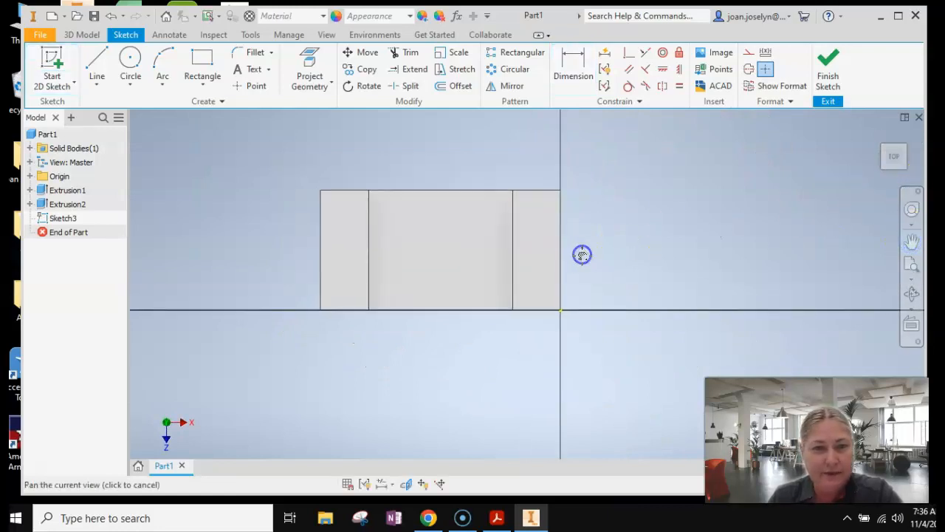
{"action": "scroll", "coordinate": [582, 255], "scroll_direction": "up", "scroll_amount": 2}
{"action": "left_click", "coordinate": [200, 57]}
{"action": "left_click", "coordinate": [321, 230]}
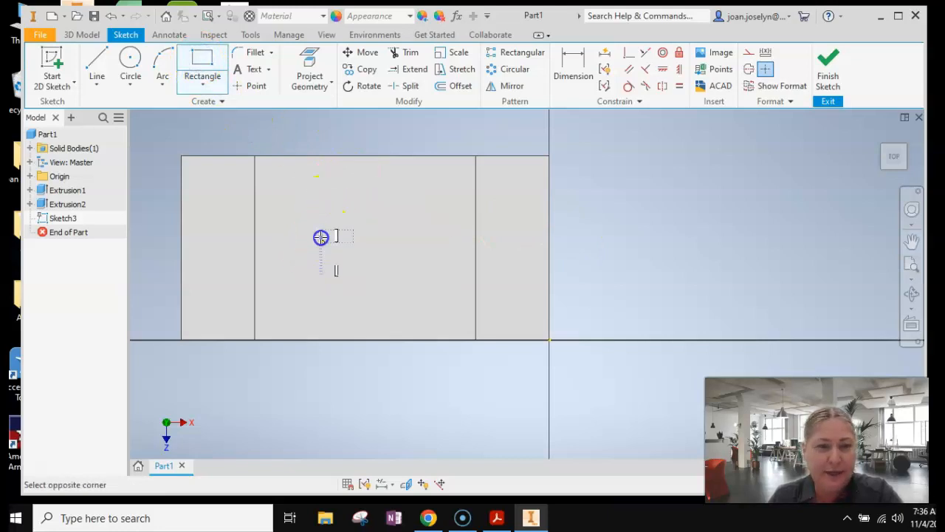
{"action": "left_click", "coordinate": [403, 289]}
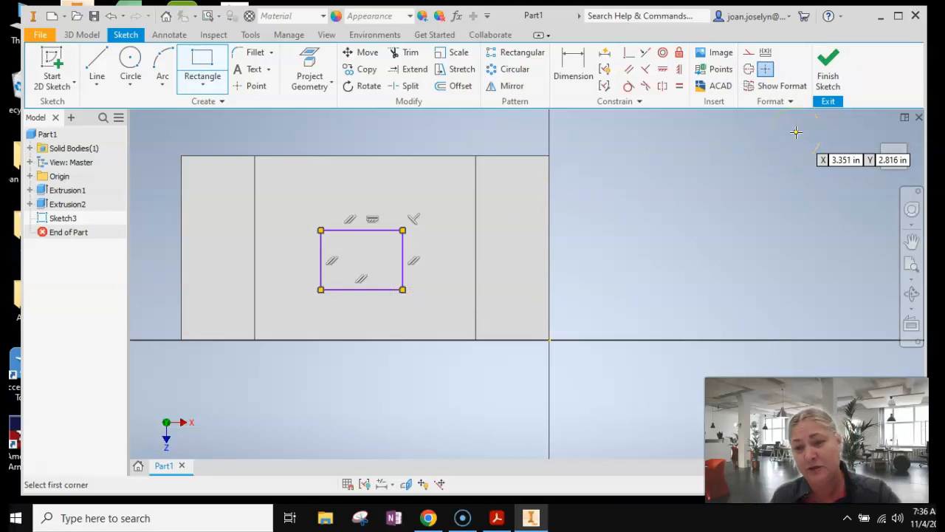
Dimension the small rectangle's front edge 0.5 in from the front edge of the floor
{"action": "left_click", "coordinate": [567, 76]}
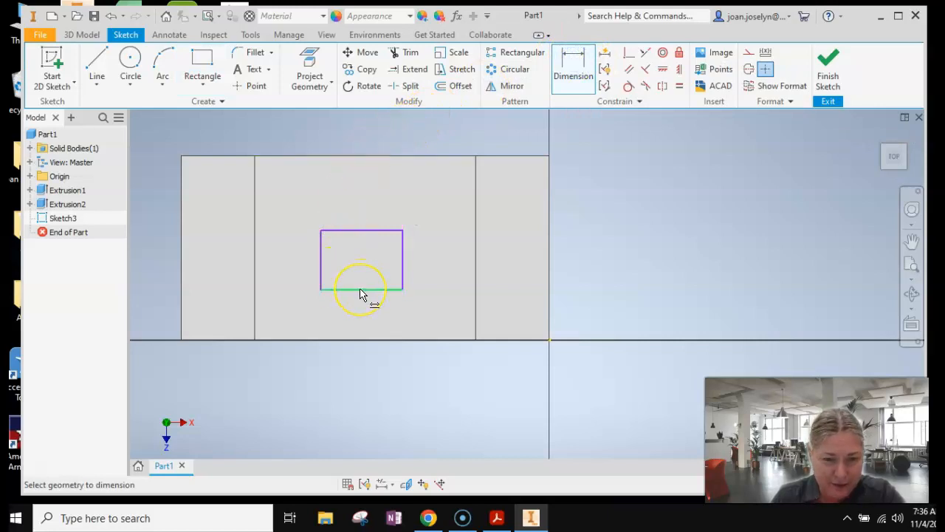
{"action": "left_click", "coordinate": [366, 340]}
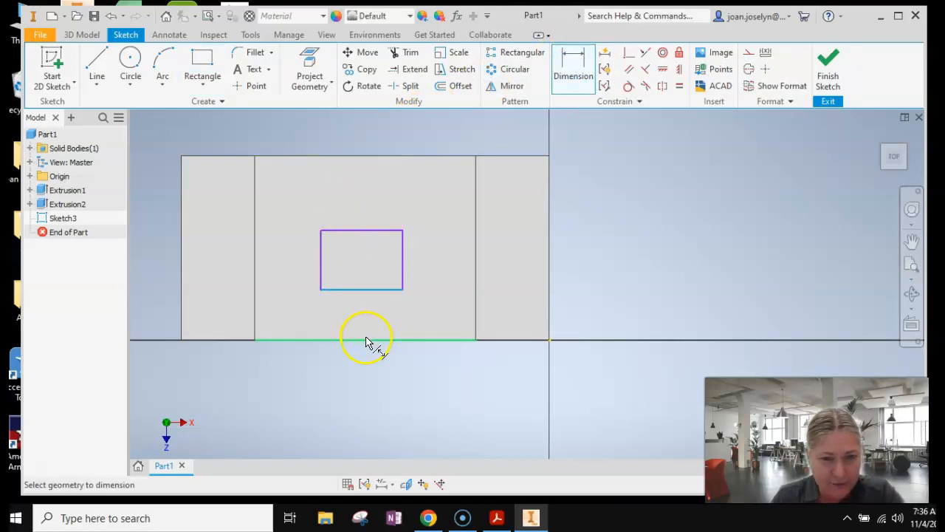
{"action": "left_click", "coordinate": [365, 321]}
{"action": "type", "text": "."}
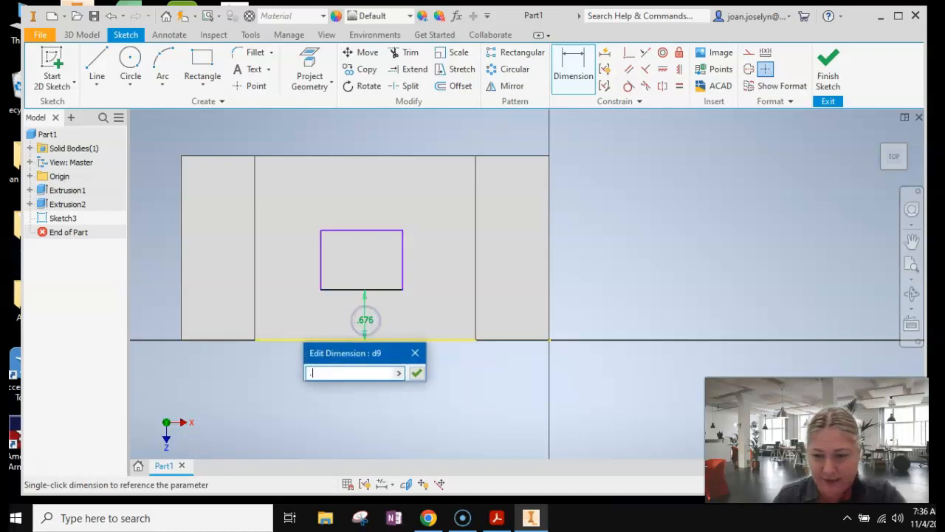
{"action": "type", "text": "5"}
{"action": "key", "text": "Return"}
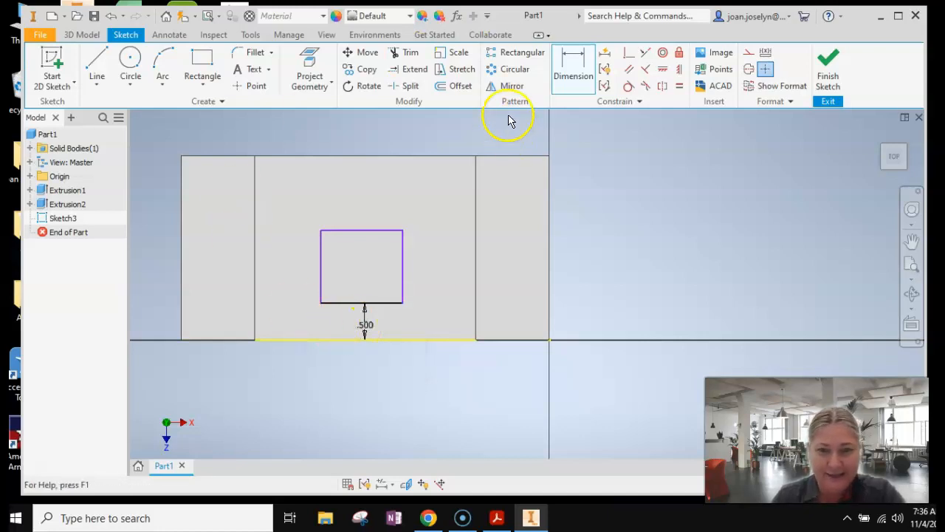
Dimension the small rectangle's left side 1 in from the inner edge of the left upright
{"action": "left_click", "coordinate": [581, 58]}
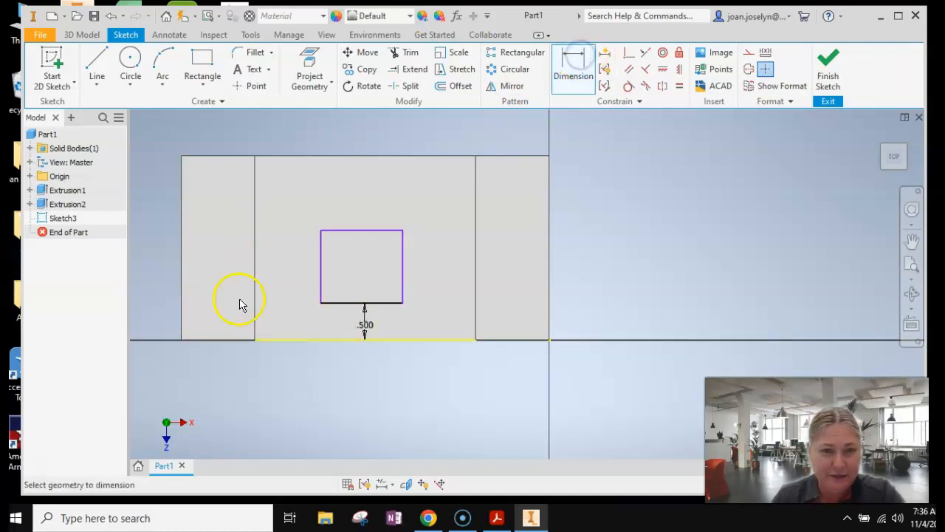
{"action": "left_click", "coordinate": [322, 270]}
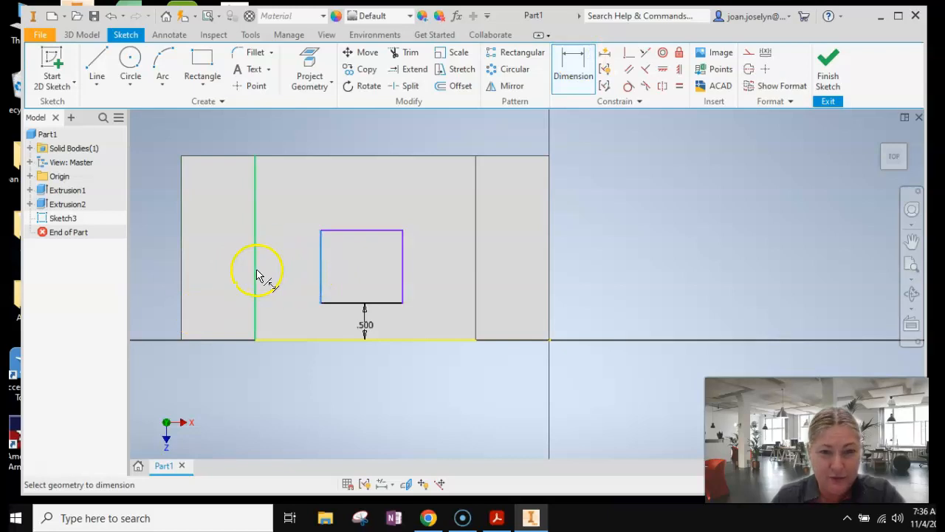
{"action": "left_click", "coordinate": [255, 274]}
{"action": "left_click", "coordinate": [285, 263]}
{"action": "type", "text": "1"}
{"action": "key", "text": "Return"}
Dimension the small rectangle's rear edge 1 in from the back edge of the floor
{"action": "left_click", "coordinate": [582, 62]}
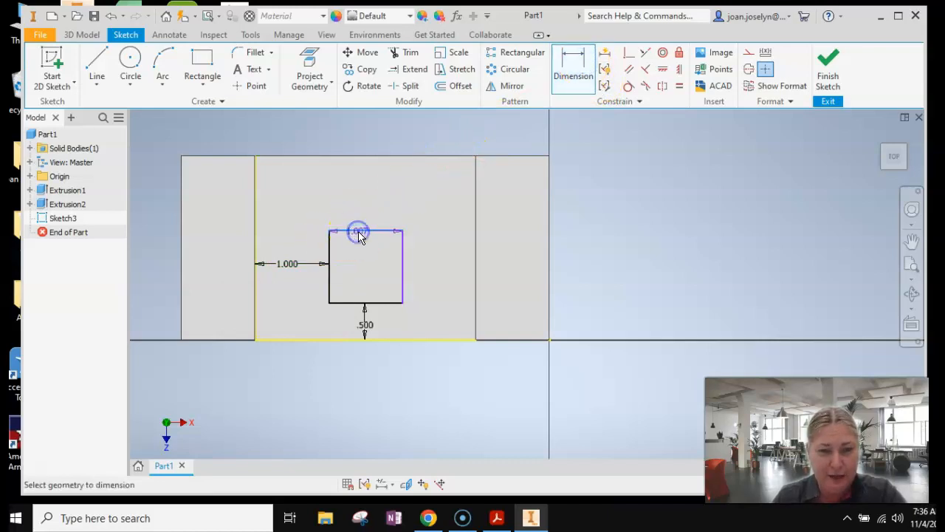
{"action": "left_click", "coordinate": [358, 232]}
{"action": "left_click", "coordinate": [375, 156]}
{"action": "left_click", "coordinate": [365, 197]}
{"action": "type", "text": "1"}
{"action": "key", "text": "Return"}
Dimension the small rectangle's right side 1 in from the right upright and finish the sketch
{"action": "left_click", "coordinate": [403, 264]}
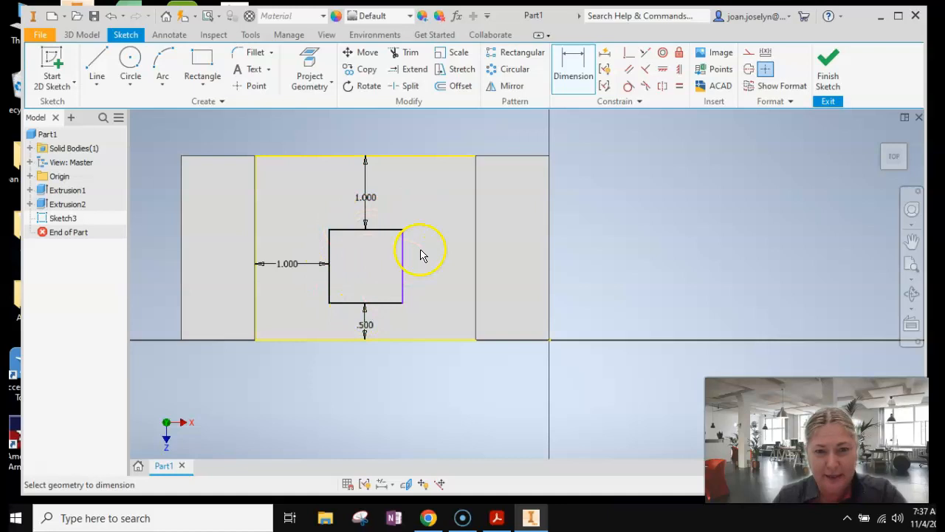
{"action": "left_click", "coordinate": [474, 258]}
{"action": "left_click", "coordinate": [454, 266]}
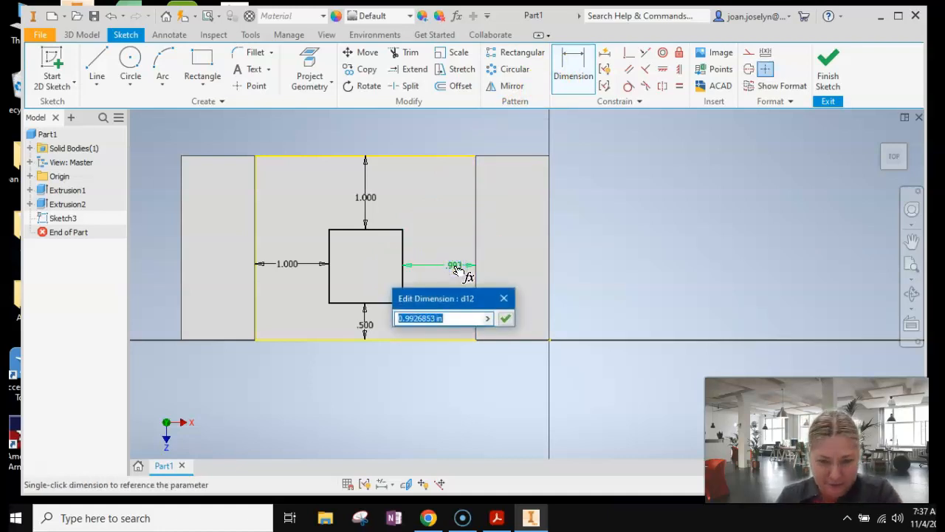
{"action": "type", "text": "1"}
{"action": "key", "text": "Return"}
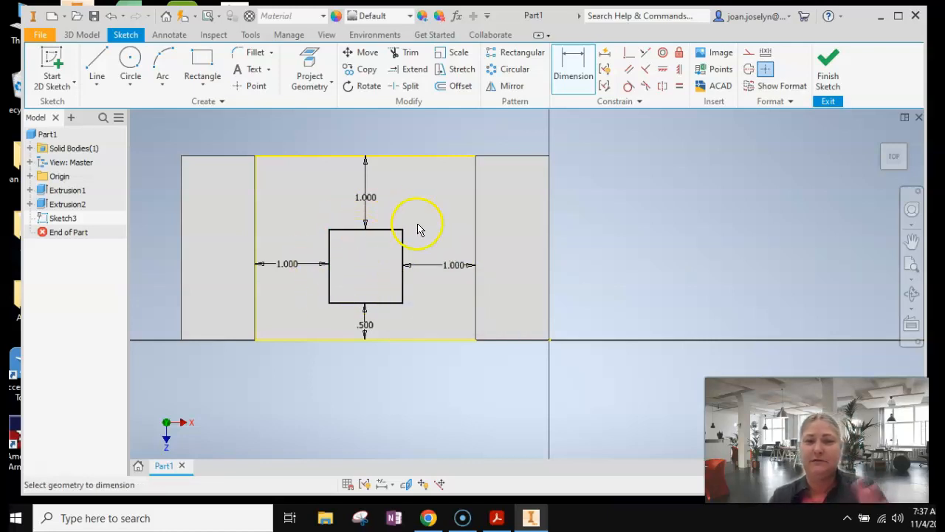
{"action": "left_click", "coordinate": [830, 59]}
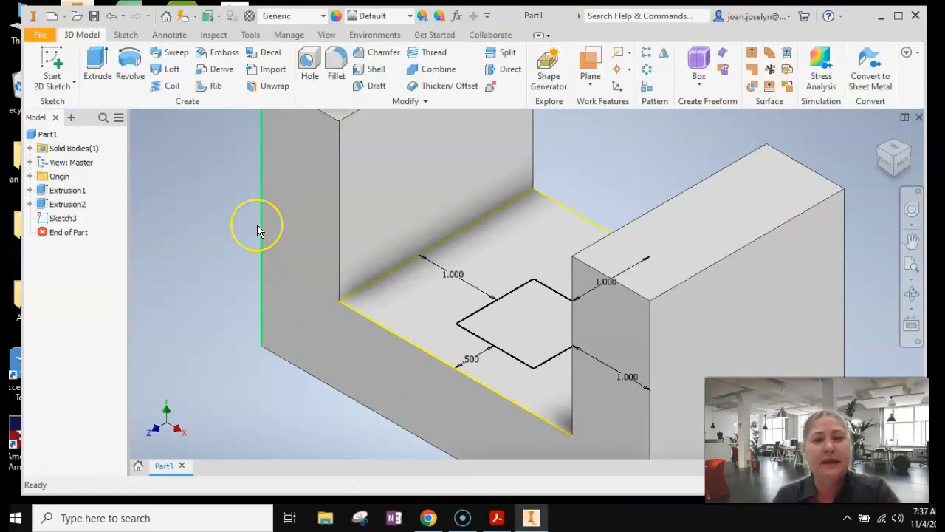
Check the opening on the shape sheet in Acrobat Reader, return to Inventor and cut the small rectangle 2 in downward through the floor
{"action": "scroll", "coordinate": [258, 229], "scroll_direction": "down", "scroll_amount": 5}
{"action": "scroll", "coordinate": [257, 229], "scroll_direction": "up", "scroll_amount": 3}
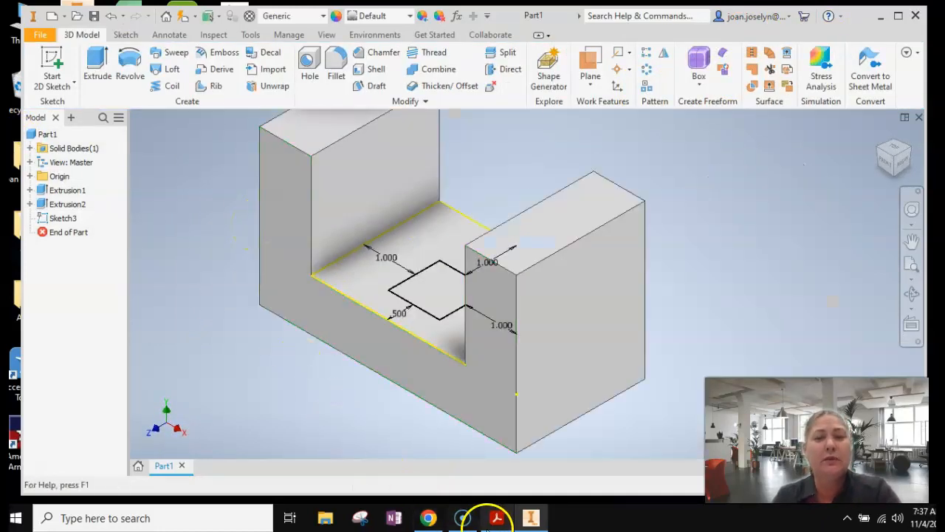
{"action": "left_click", "coordinate": [496, 518]}
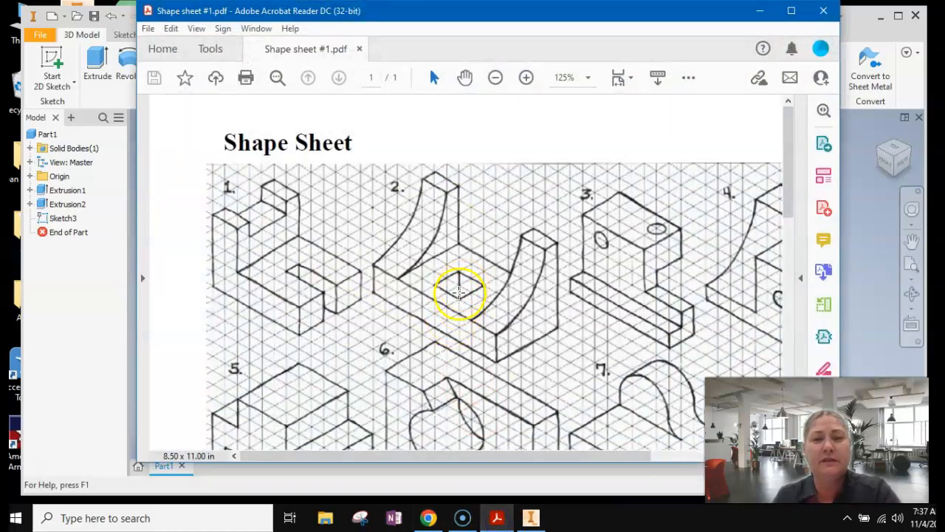
{"action": "left_click", "coordinate": [759, 10]}
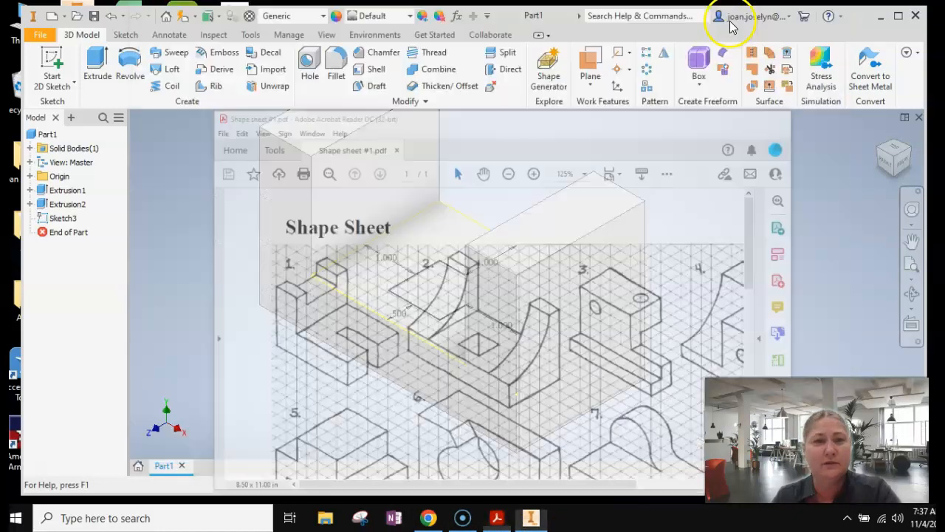
{"action": "left_click", "coordinate": [97, 70]}
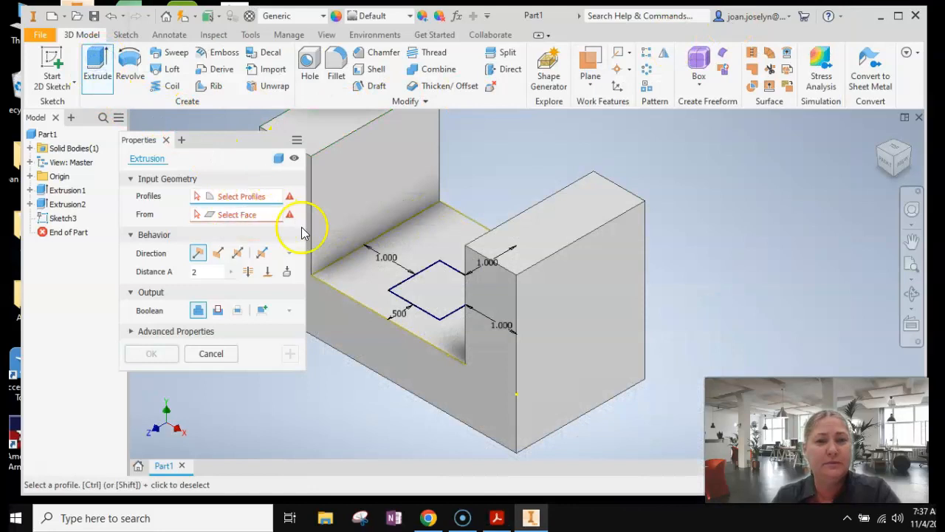
{"action": "left_click", "coordinate": [436, 299]}
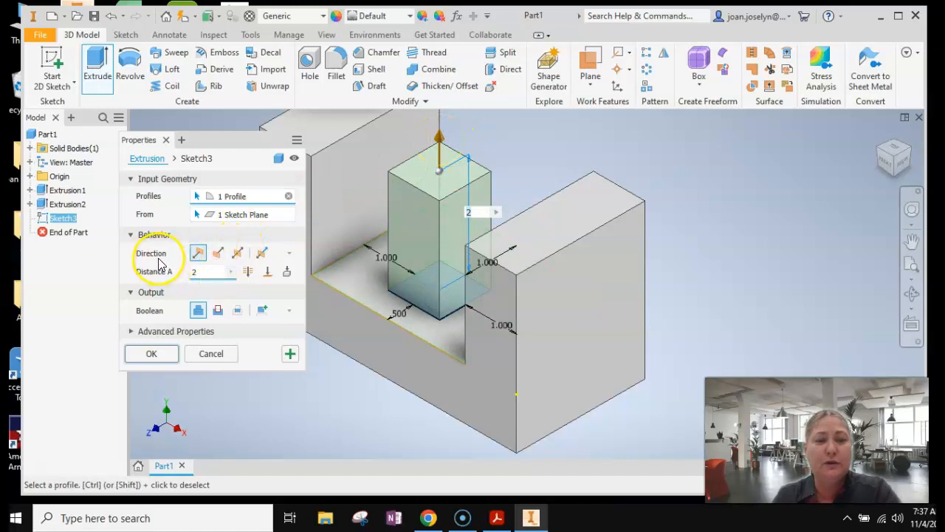
{"action": "left_click", "coordinate": [219, 253]}
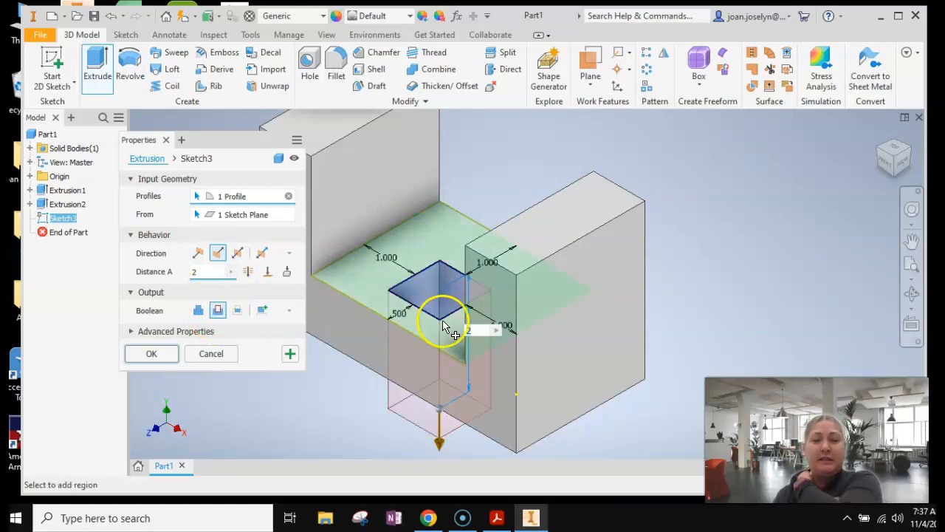
{"action": "left_click", "coordinate": [146, 353]}
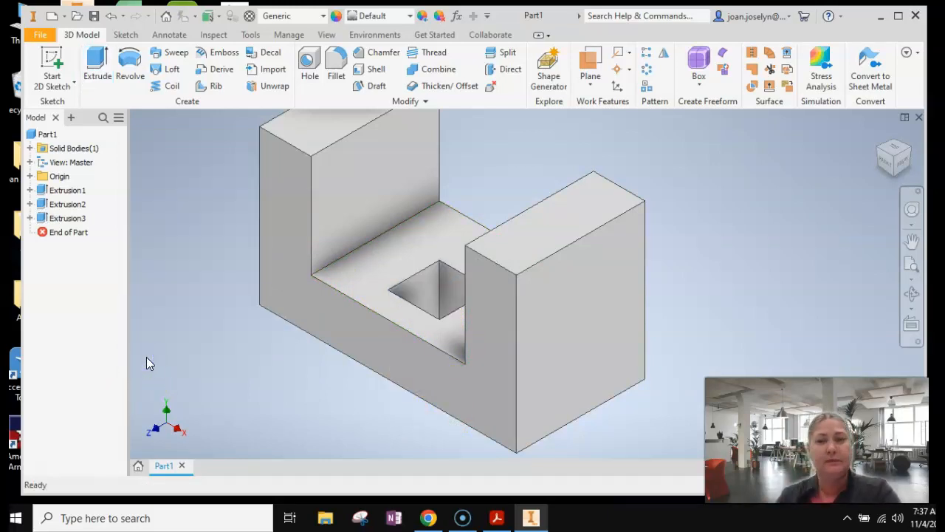
Inspect the floor opening from another angle, examine shape 2's curved uprights in Acrobat Reader, and return to Inventor's home view
{"action": "left_click", "coordinate": [911, 294]}
{"action": "left_click_drag", "start_coordinate": [331, 355], "coordinate": [494, 363]}
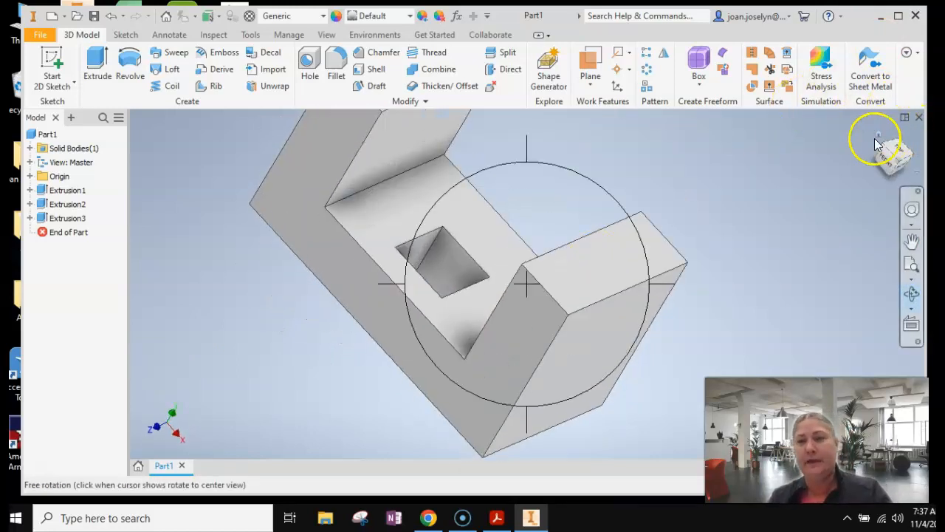
{"action": "key", "text": "Escape"}
{"action": "left_click", "coordinate": [879, 137]}
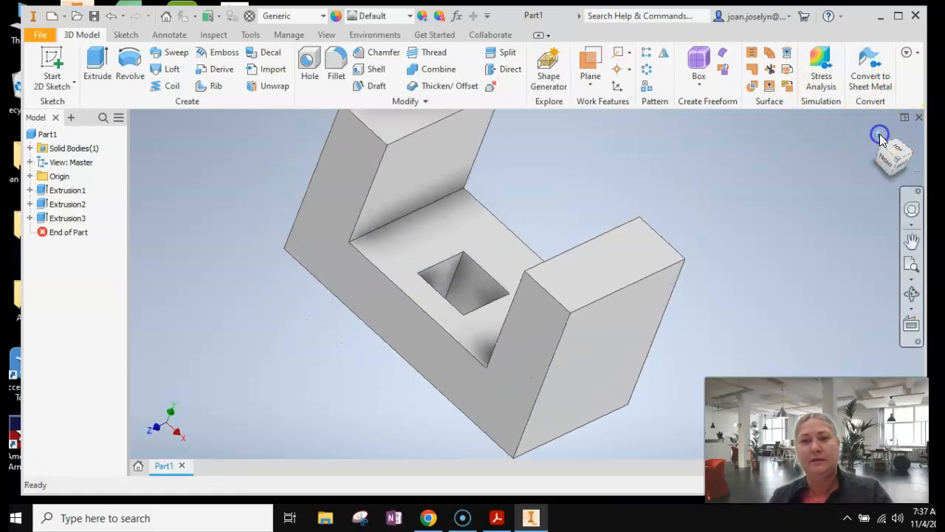
{"action": "left_click", "coordinate": [496, 519]}
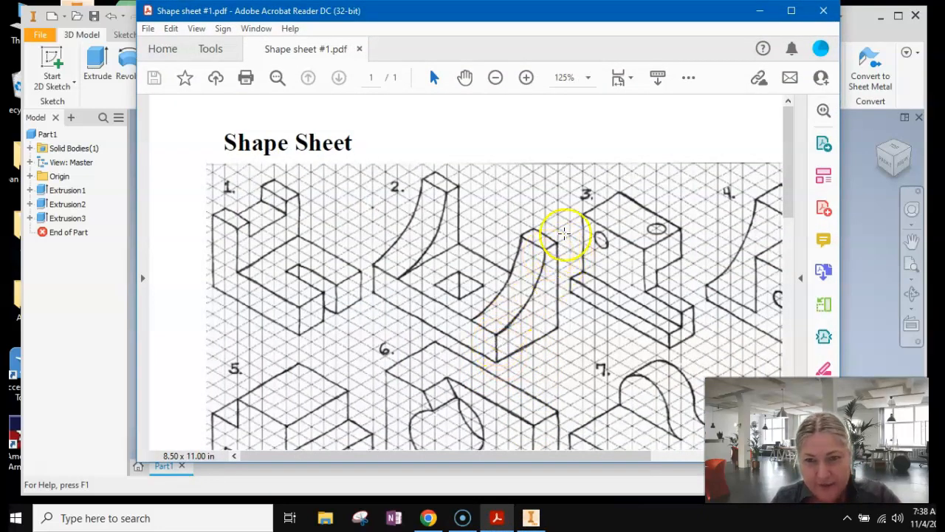
{"action": "left_click", "coordinate": [768, 13]}
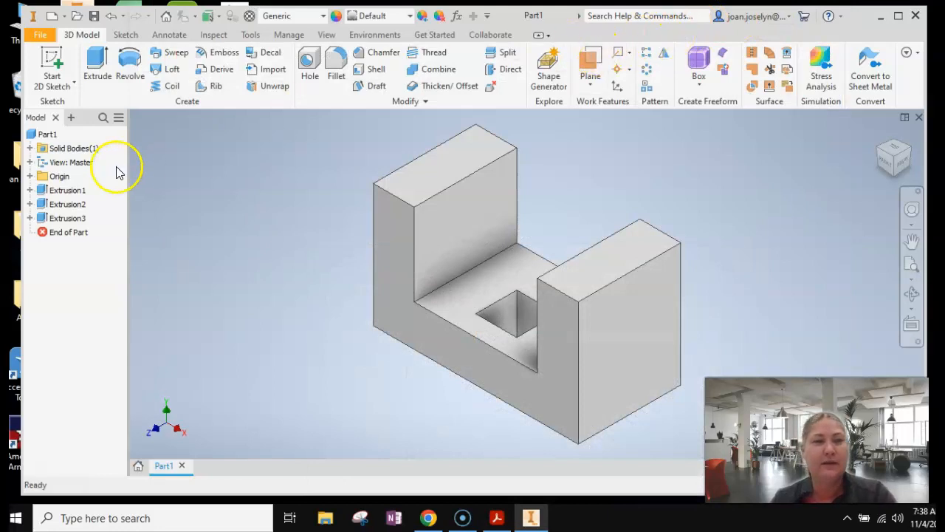
{"action": "left_click", "coordinate": [53, 62]}
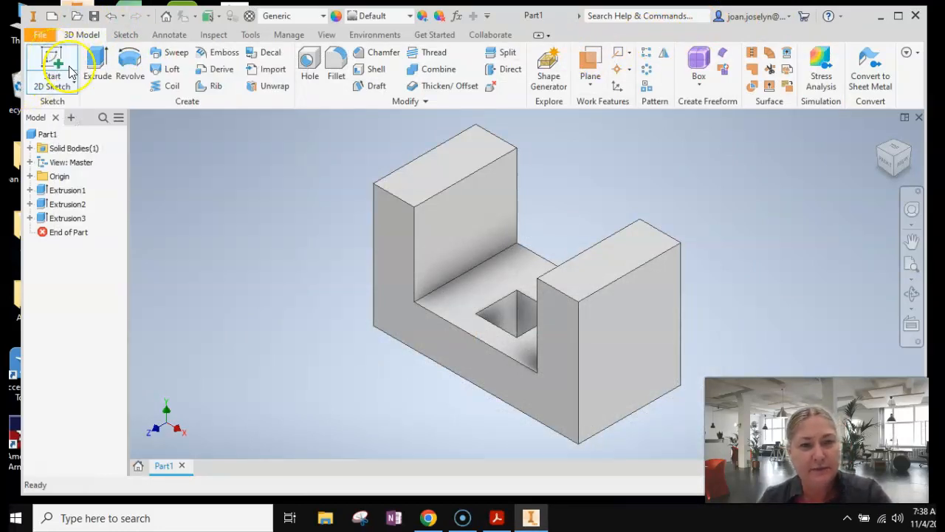
{"action": "scroll", "coordinate": [659, 325], "scroll_direction": "up", "scroll_amount": 3}
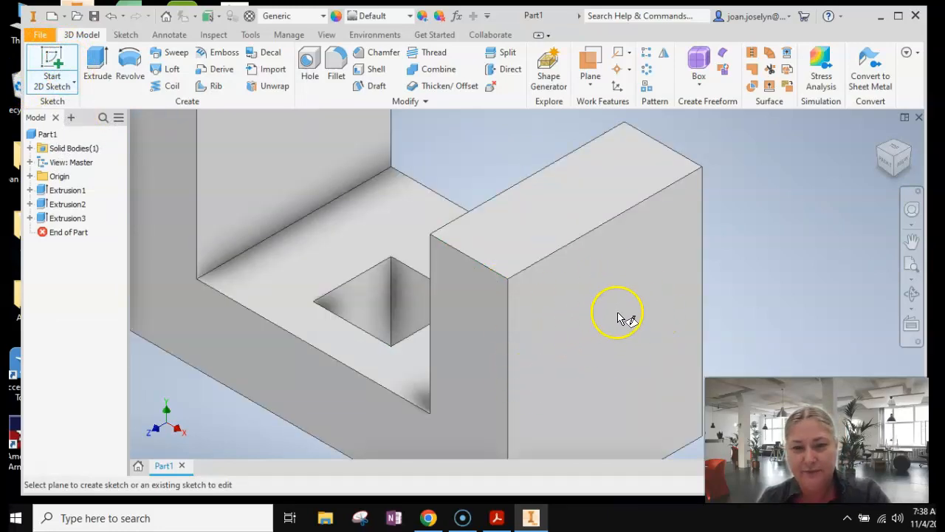
{"action": "left_click", "coordinate": [334, 190]}
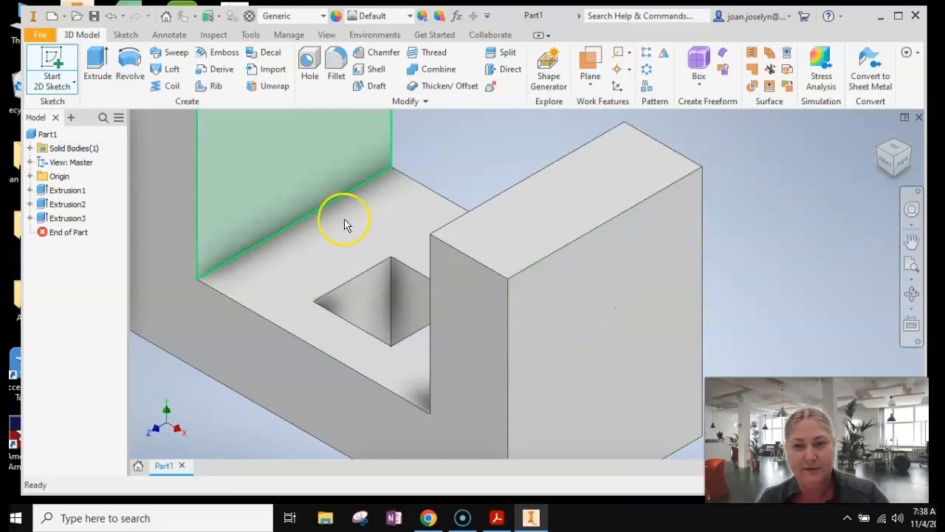
Start a new sketch on the outer side face of the right upright
{"action": "left_click", "coordinate": [52, 63]}
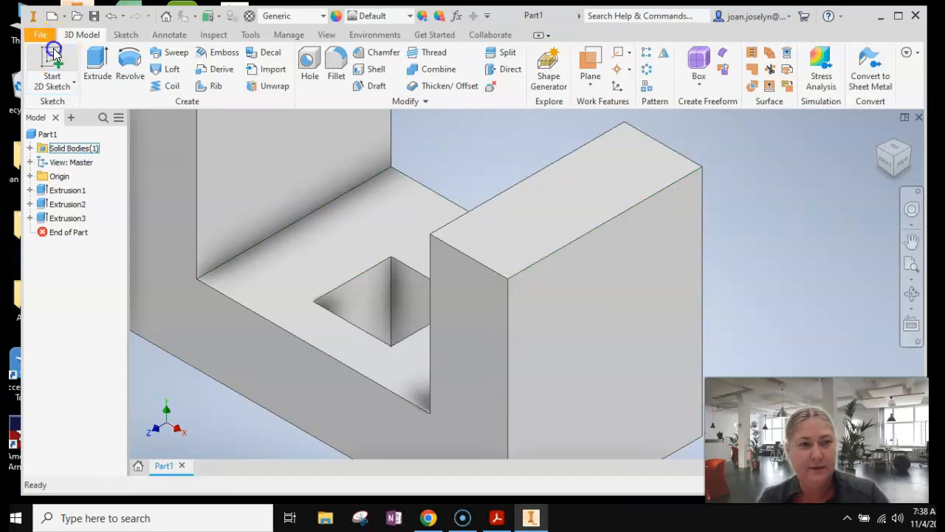
{"action": "left_click", "coordinate": [626, 283]}
{"action": "left_click", "coordinate": [912, 241]}
{"action": "left_click_drag", "start_coordinate": [699, 200], "coordinate": [564, 337]}
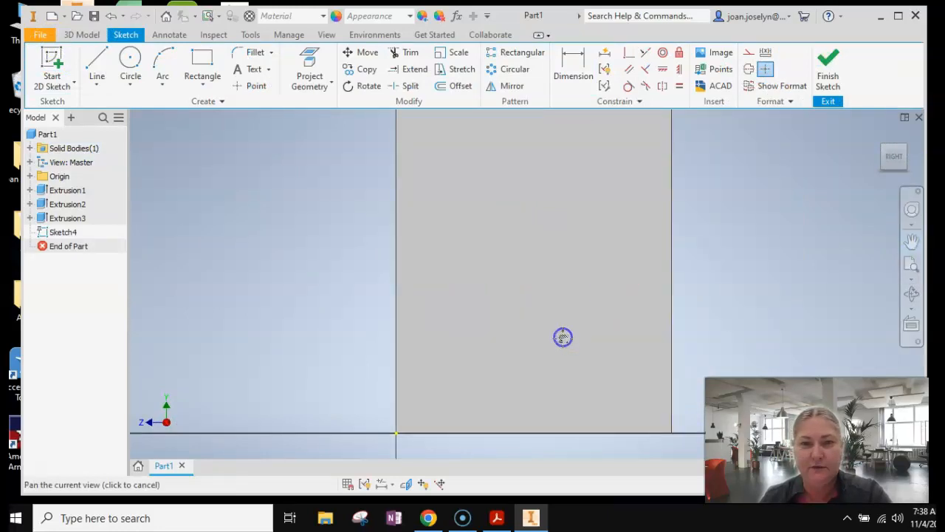
{"action": "scroll", "coordinate": [563, 337], "scroll_direction": "down", "scroll_amount": 2}
{"action": "key", "text": "Escape"}
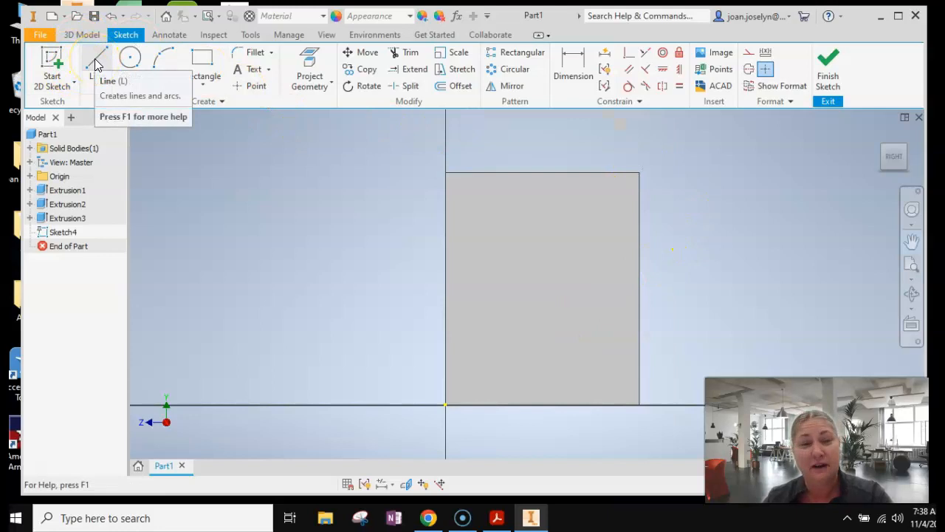
Draw a 1 in vertical line up the face's front edge from its bottom corner
{"action": "left_click", "coordinate": [96, 65]}
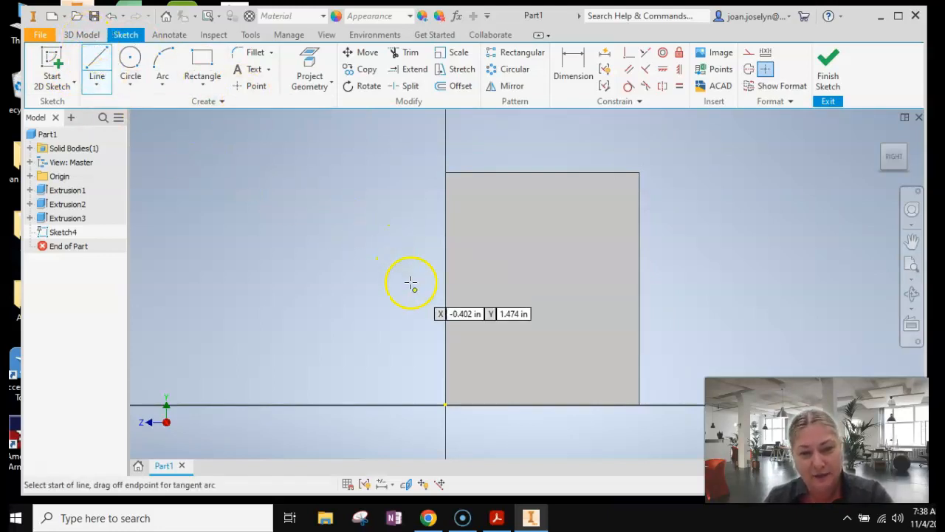
{"action": "left_click", "coordinate": [447, 405]}
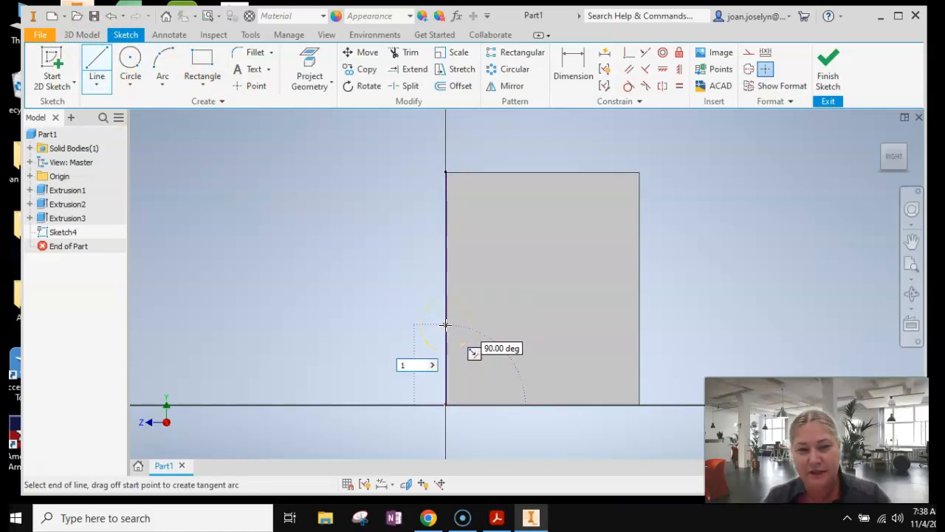
{"action": "type", "text": "1"}
{"action": "key", "text": "Return"}
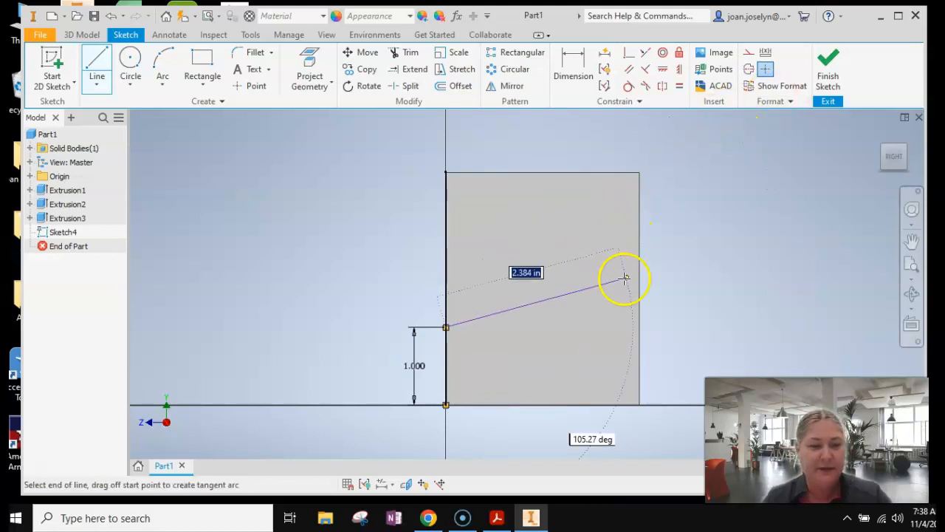
{"action": "key", "text": "Escape"}
Draw a 0.5 in horizontal line along the face's top edge, starting at the rear top corner
{"action": "left_click", "coordinate": [96, 66]}
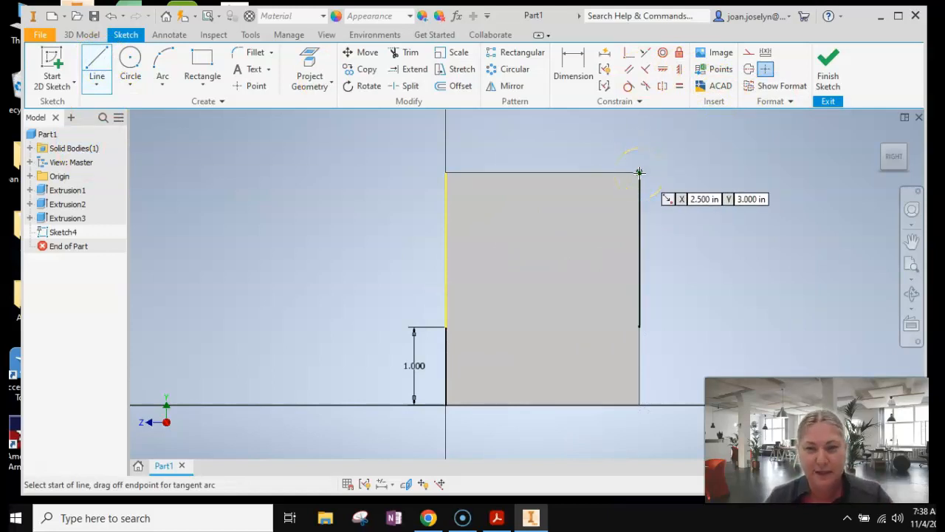
{"action": "left_click", "coordinate": [639, 173]}
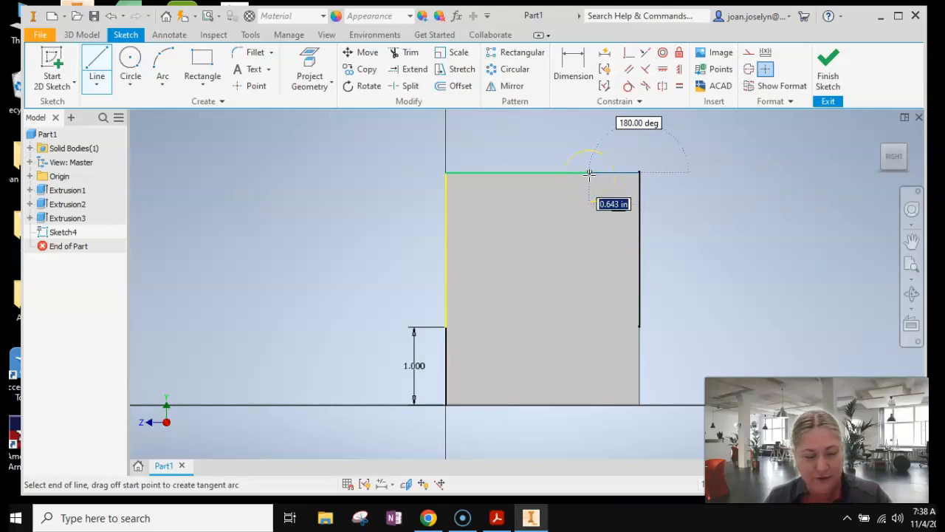
{"action": "type", "text": ".5"}
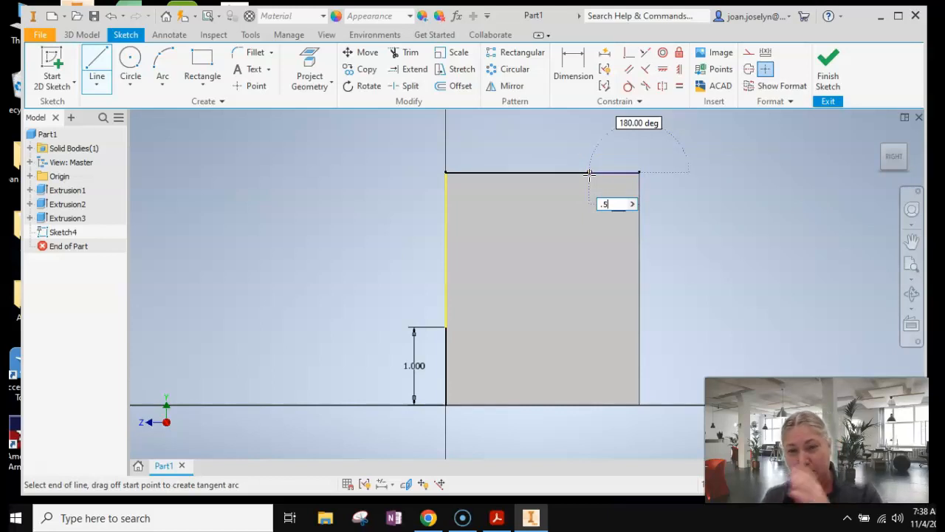
{"action": "key", "text": "Return"}
{"action": "left_click_drag", "start_coordinate": [599, 172], "coordinate": [720, 311]}
{"action": "key", "text": "Escape"}
{"action": "scroll", "coordinate": [712, 308], "scroll_direction": "down", "scroll_amount": 2}
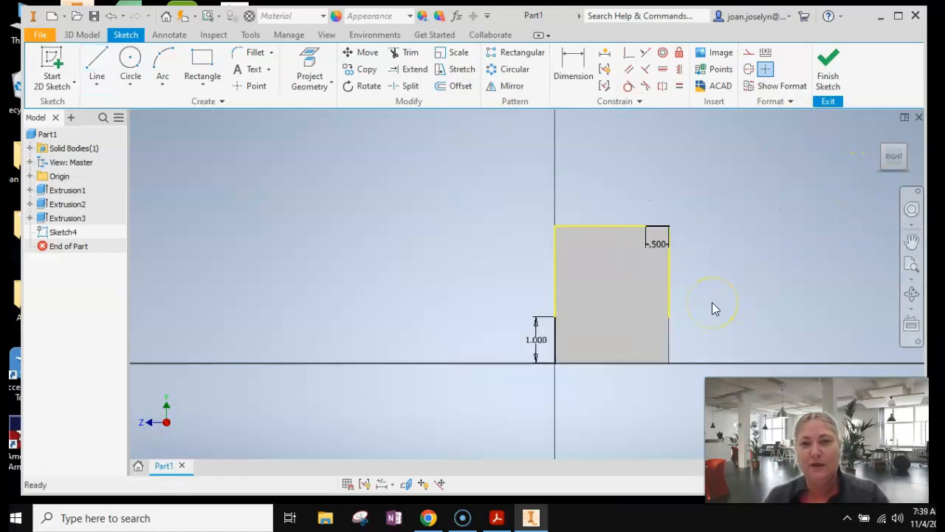
Try to draw a 4 in circle centred on the side face's upper front corner, through the inner end of the 0.5 in line
{"action": "scroll", "coordinate": [712, 308], "scroll_direction": "up", "scroll_amount": 2}
{"action": "left_click", "coordinate": [912, 293]}
{"action": "left_click_drag", "start_coordinate": [493, 328], "coordinate": [507, 312]}
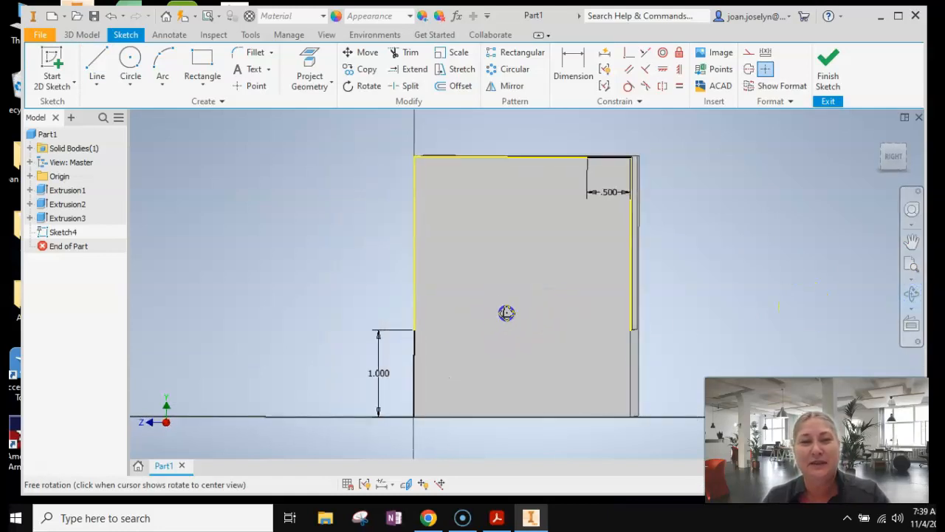
{"action": "left_click", "coordinate": [886, 156]}
{"action": "left_click", "coordinate": [131, 59]}
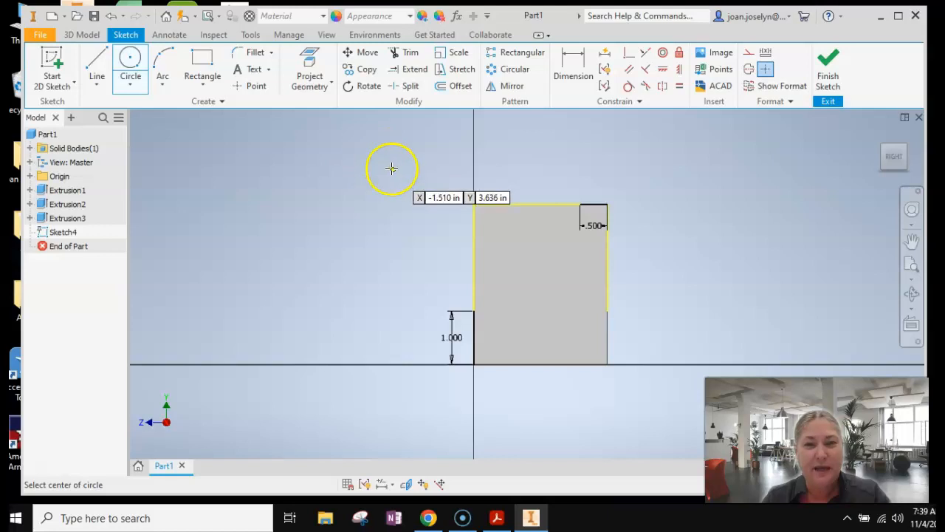
{"action": "scroll", "coordinate": [396, 169], "scroll_direction": "up", "scroll_amount": 3}
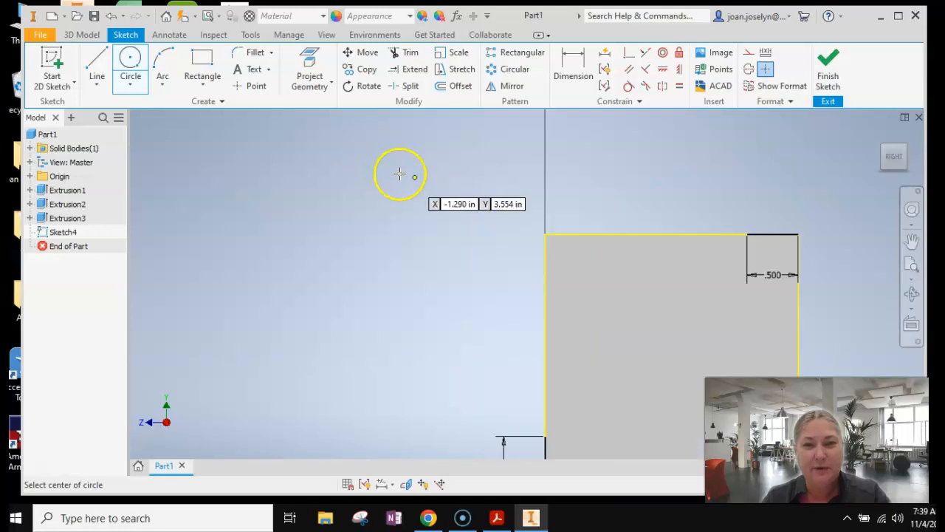
{"action": "left_click", "coordinate": [545, 234]}
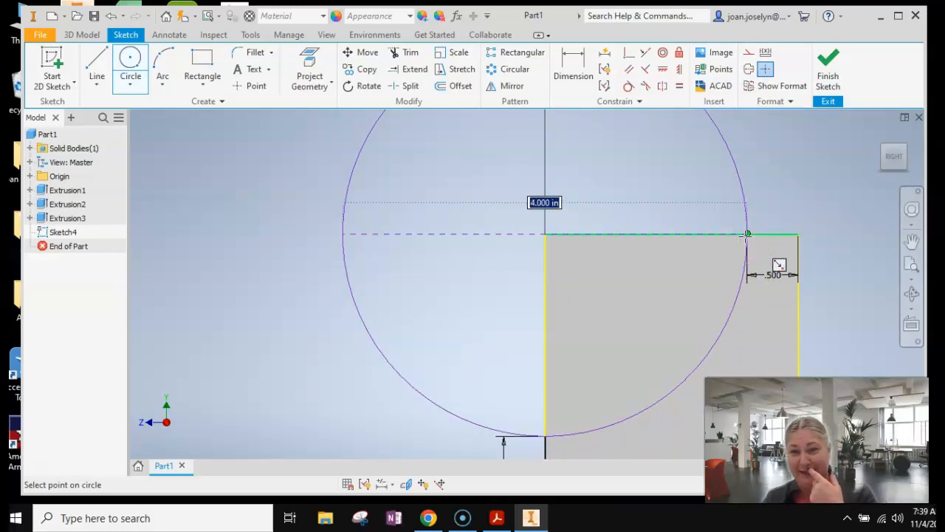
{"action": "left_click", "coordinate": [747, 234]}
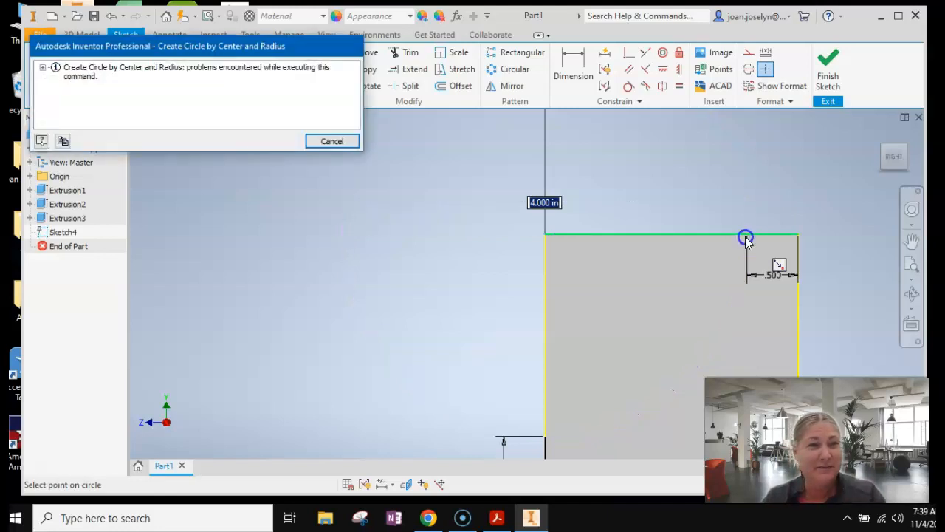
{"action": "left_click", "coordinate": [332, 141]}
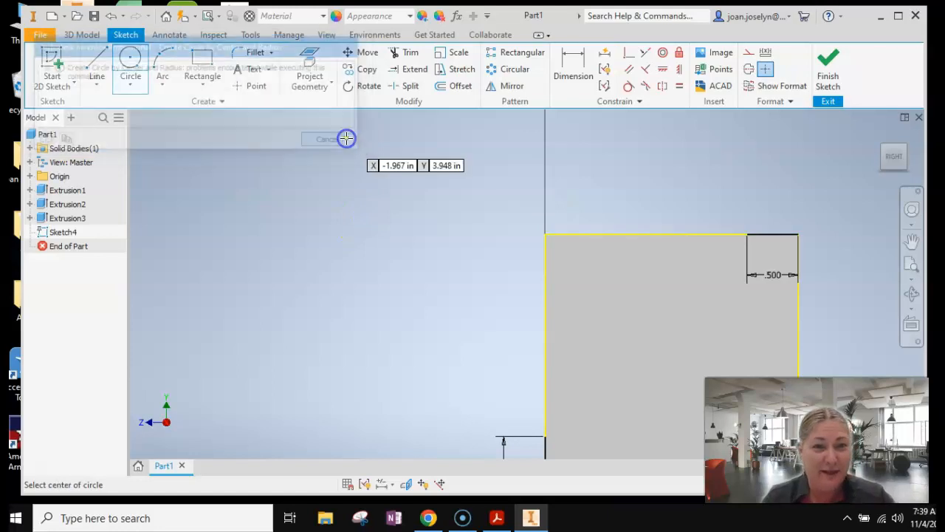
From the home view, draw a circle centred on the face's upper front corner through the 0.5 in line's inner end, and finish the sketch
{"action": "scroll", "coordinate": [813, 174], "scroll_direction": "down", "scroll_amount": 2}
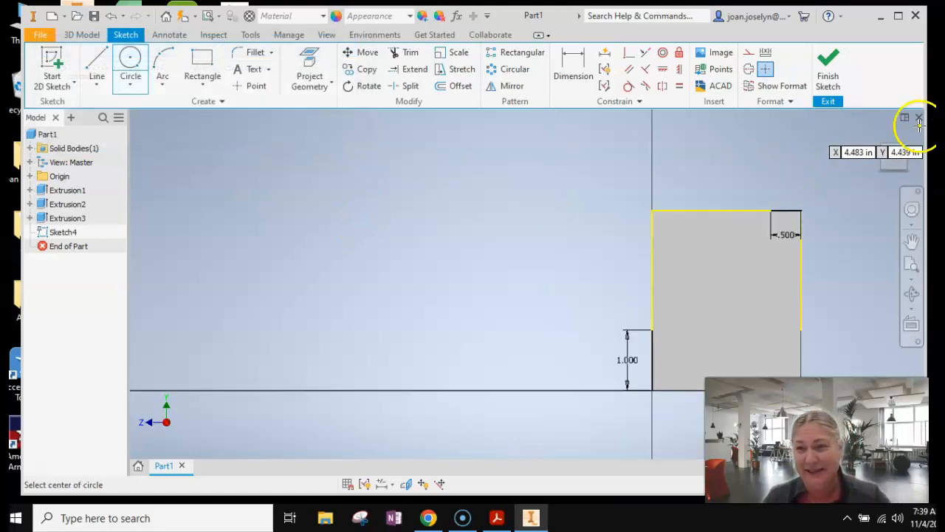
{"action": "left_click", "coordinate": [901, 157]}
{"action": "left_click", "coordinate": [876, 140]}
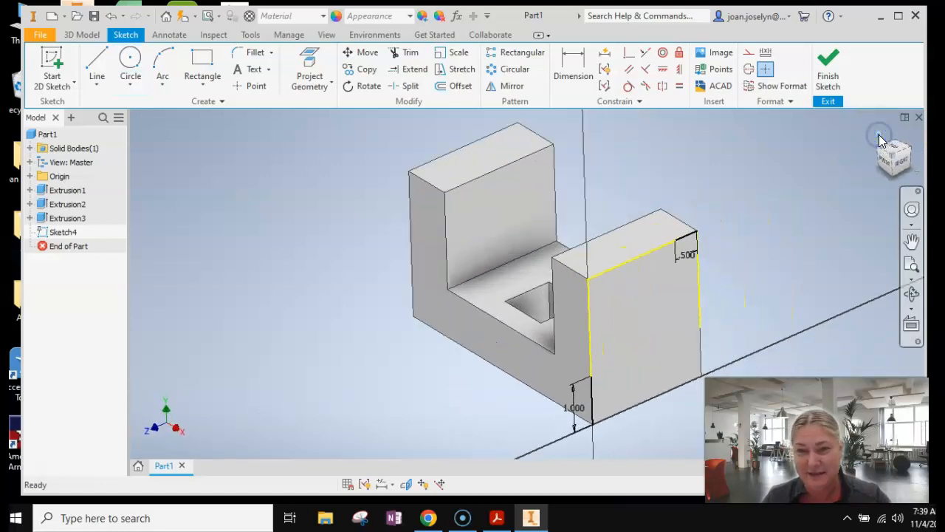
{"action": "left_click", "coordinate": [143, 75]}
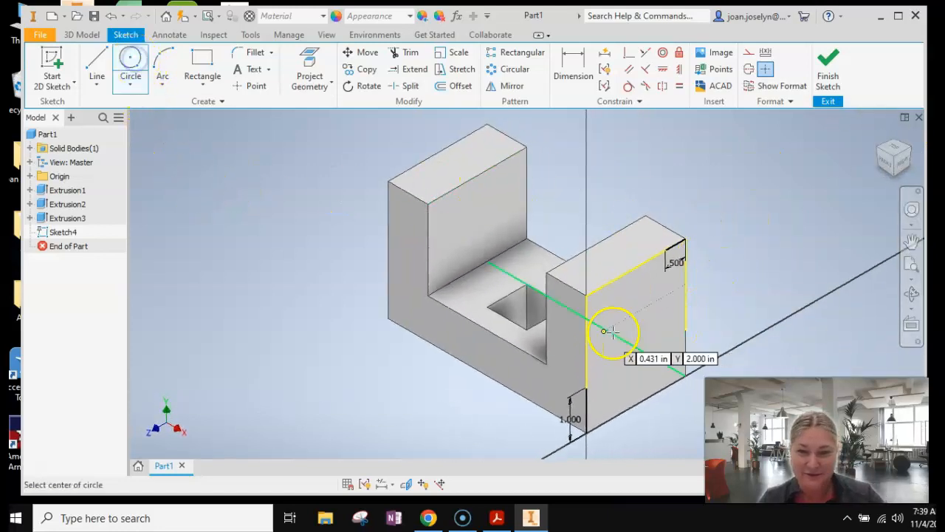
{"action": "left_click", "coordinate": [586, 296]}
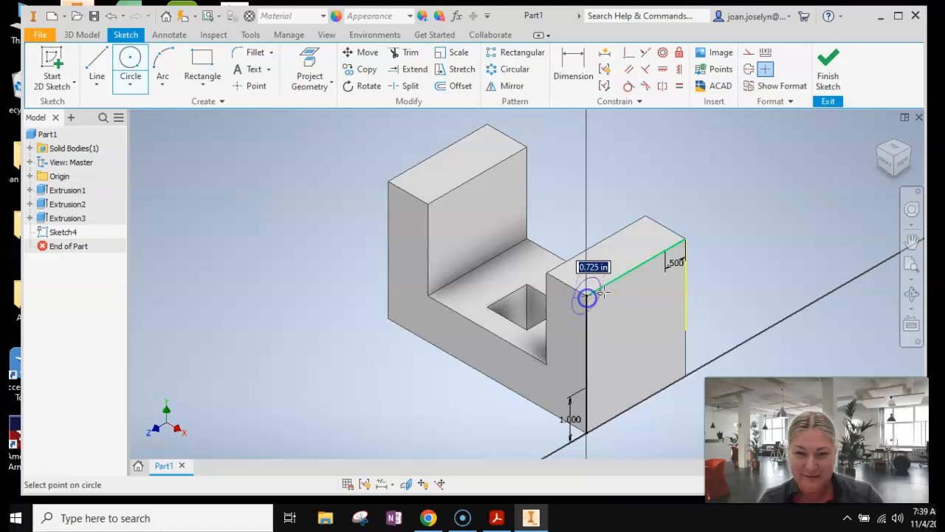
{"action": "left_click", "coordinate": [666, 252]}
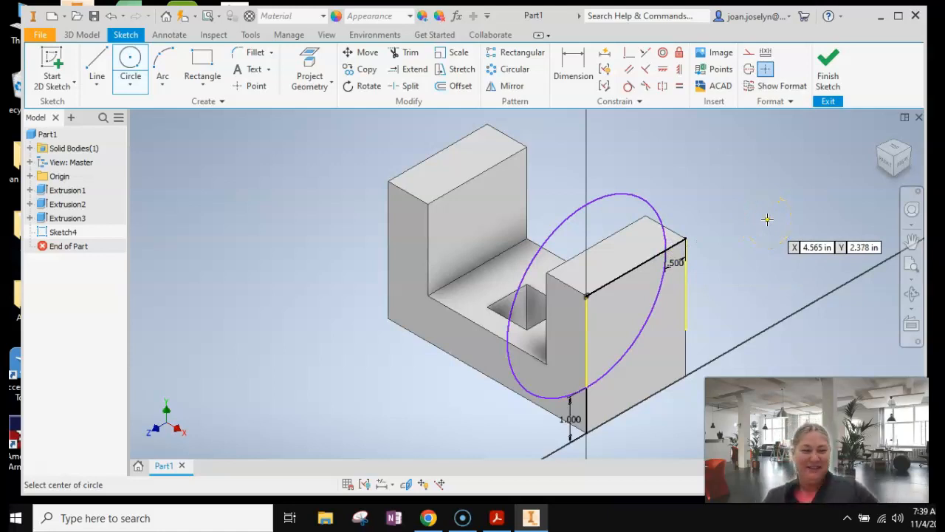
{"action": "key", "text": "Escape"}
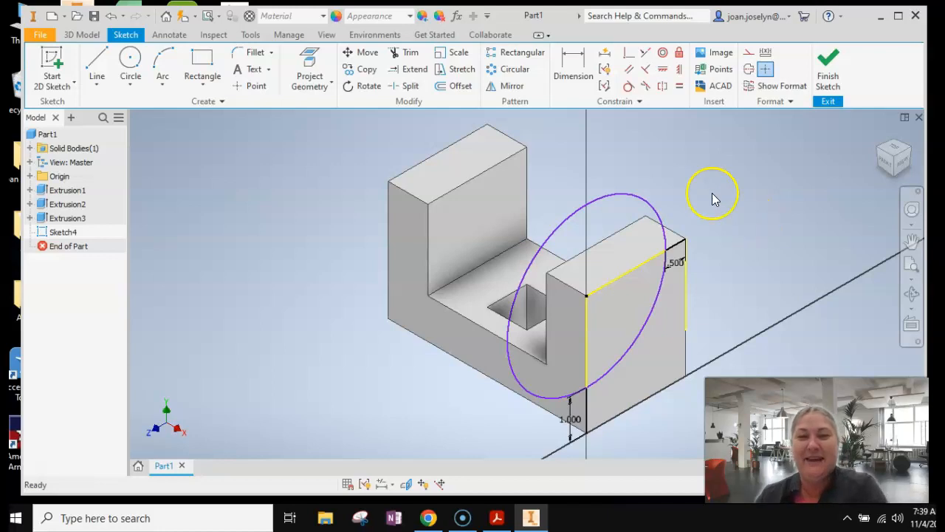
{"action": "left_click", "coordinate": [835, 74]}
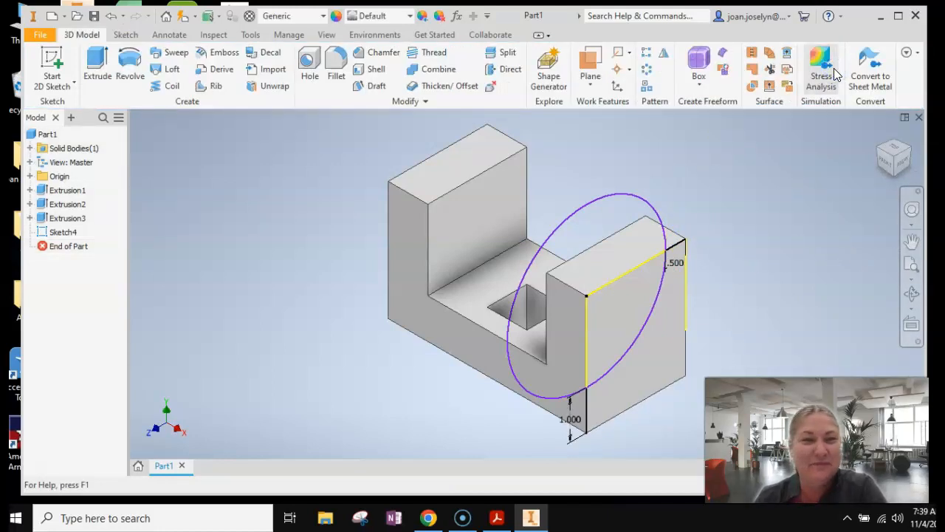
Extrude both circle regions as a cut in the flipped direction, 5.375 in deep, through both uprights
{"action": "left_click", "coordinate": [99, 61]}
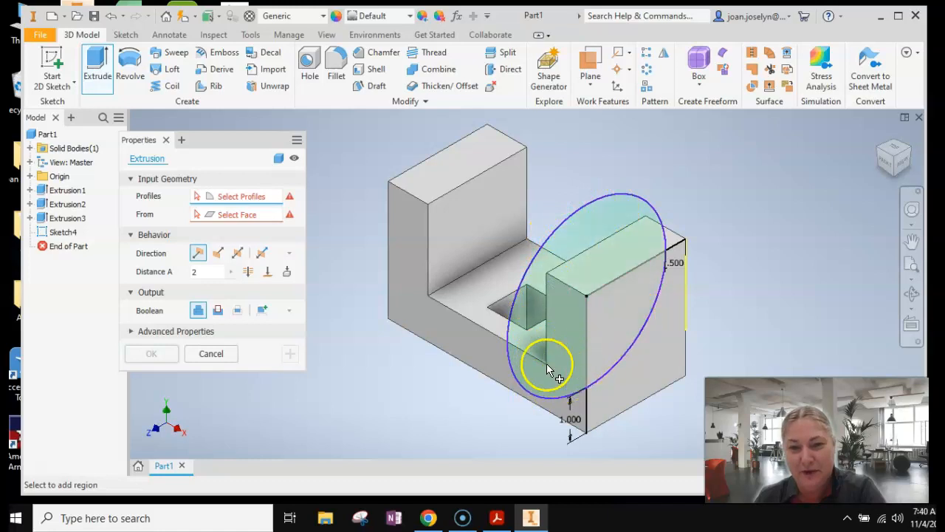
{"action": "scroll", "coordinate": [627, 322], "scroll_direction": "up", "scroll_amount": 3}
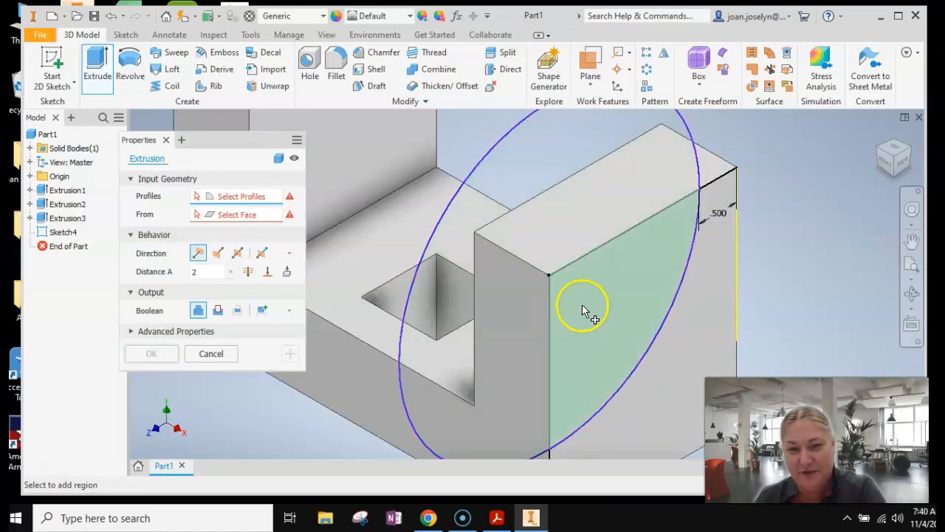
{"action": "left_click", "coordinate": [431, 353]}
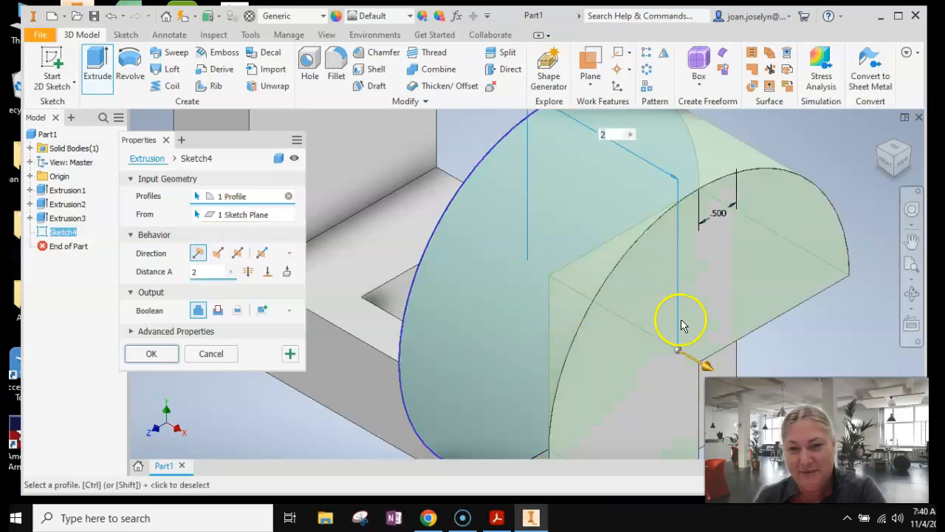
{"action": "scroll", "coordinate": [675, 321], "scroll_direction": "up", "scroll_amount": 2}
{"action": "scroll", "coordinate": [679, 320], "scroll_direction": "down", "scroll_amount": 5}
{"action": "left_click_drag", "start_coordinate": [711, 350], "coordinate": [654, 327]}
{"action": "scroll", "coordinate": [653, 329], "scroll_direction": "up", "scroll_amount": 5}
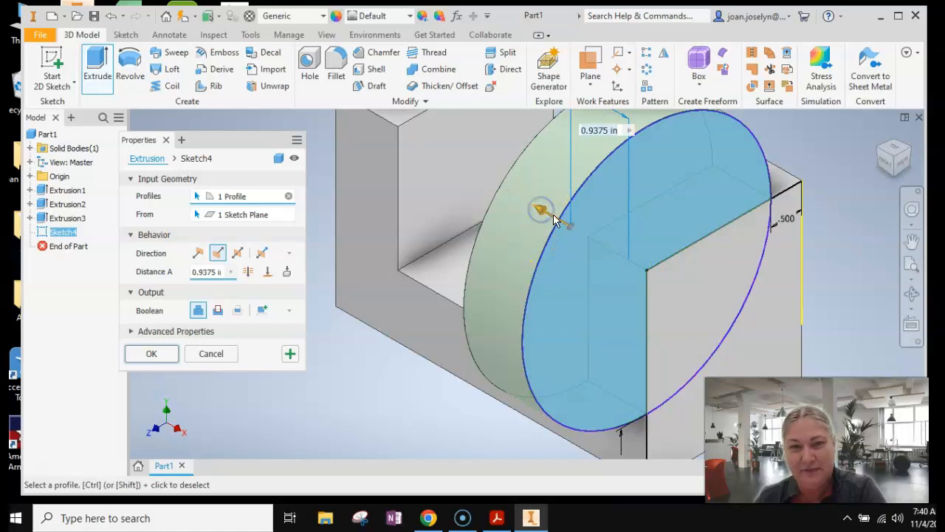
{"action": "left_click", "coordinate": [679, 303]}
{"action": "left_click_drag", "start_coordinate": [544, 211], "coordinate": [217, 130]}
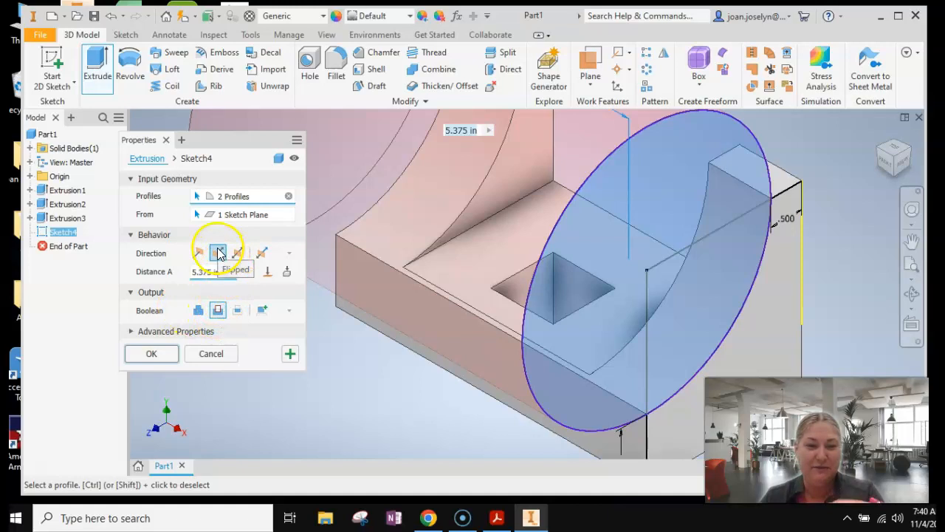
{"action": "scroll", "coordinate": [593, 284], "scroll_direction": "down", "scroll_amount": 3}
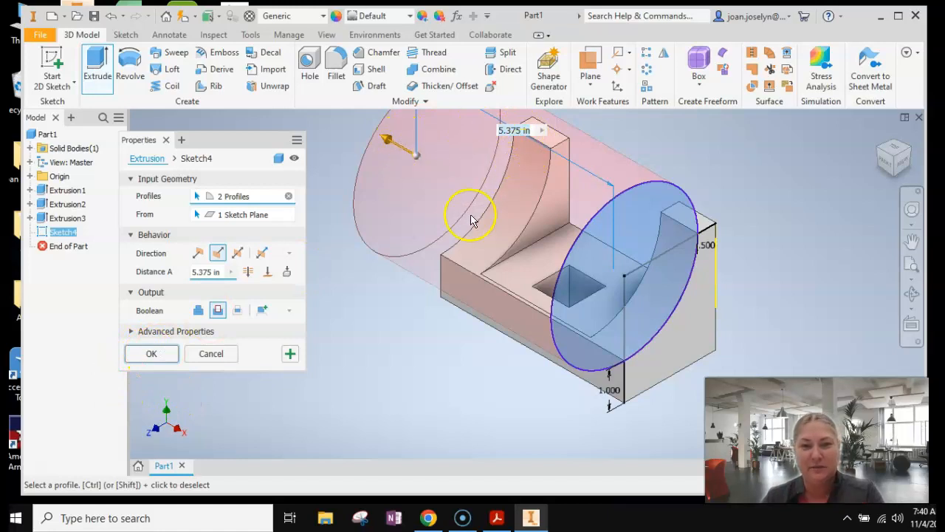
{"action": "left_click", "coordinate": [150, 357]}
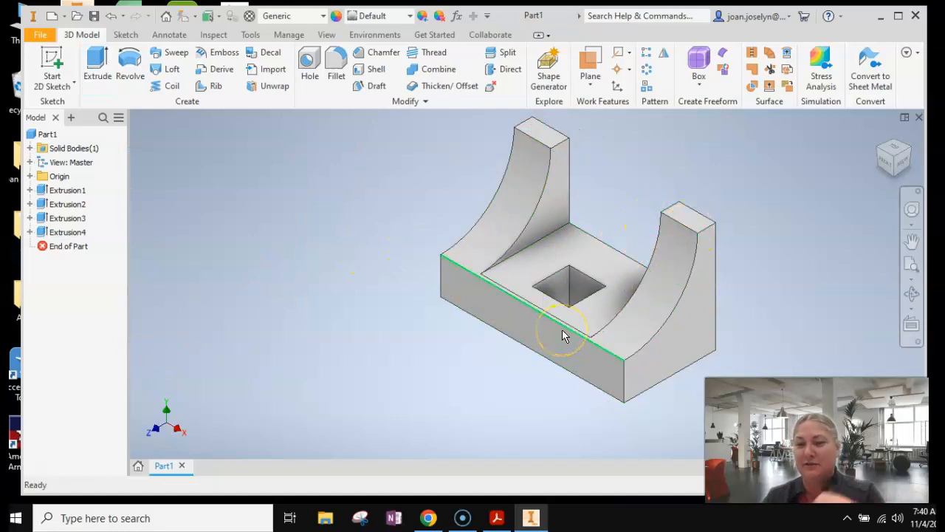
Adjust the whole part's appearance to a bright pink with RGB values 255, 0, 110 and apply it
{"action": "mouse_move", "coordinate": [562, 330]}
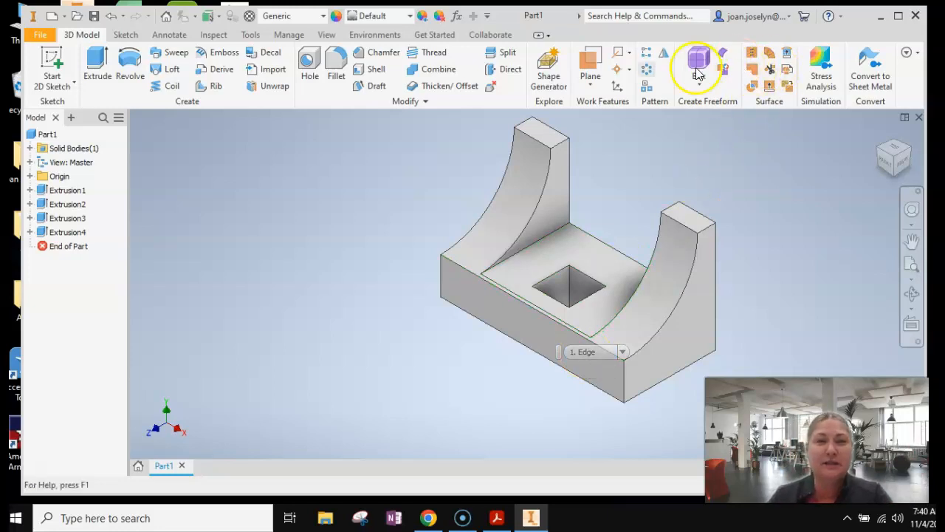
{"action": "left_click", "coordinate": [424, 16]}
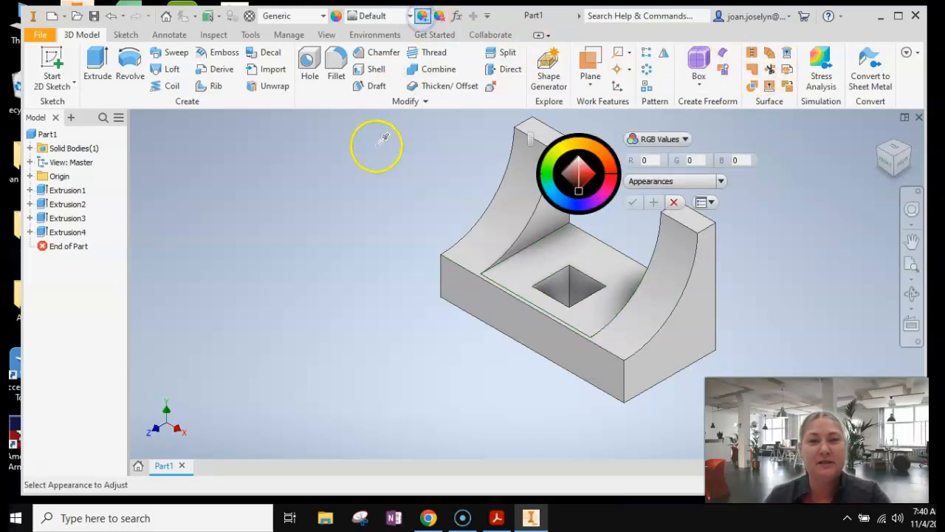
{"action": "left_click_drag", "start_coordinate": [529, 136], "coordinate": [200, 249]}
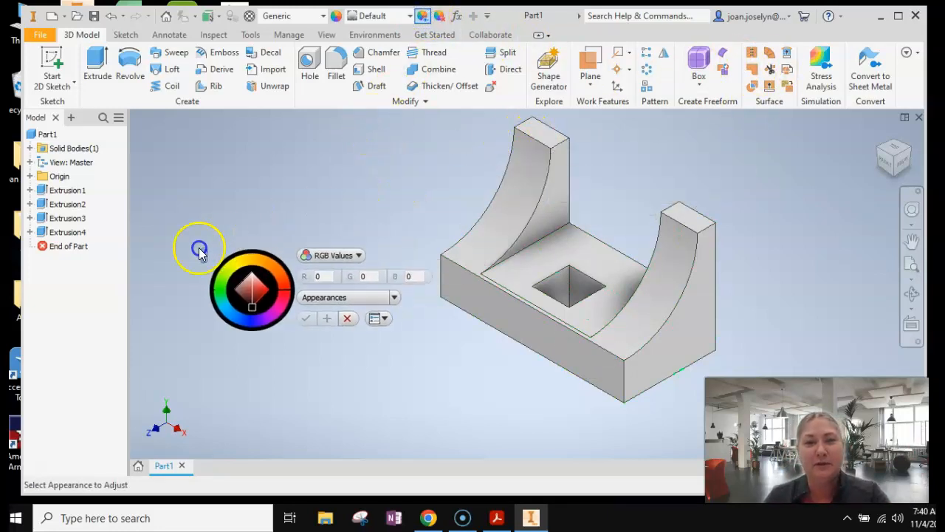
{"action": "scroll", "coordinate": [423, 167], "scroll_direction": "up", "scroll_amount": 3}
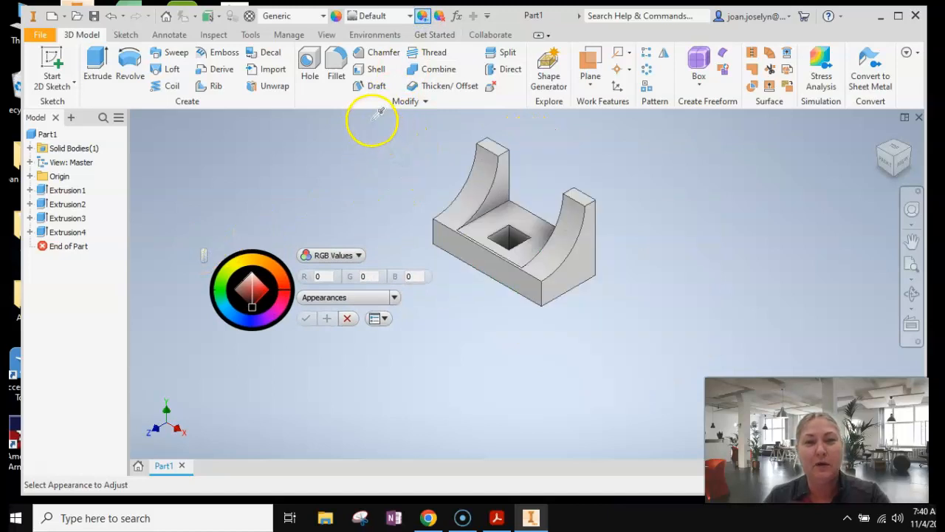
{"action": "left_click_drag", "start_coordinate": [373, 119], "coordinate": [665, 342]}
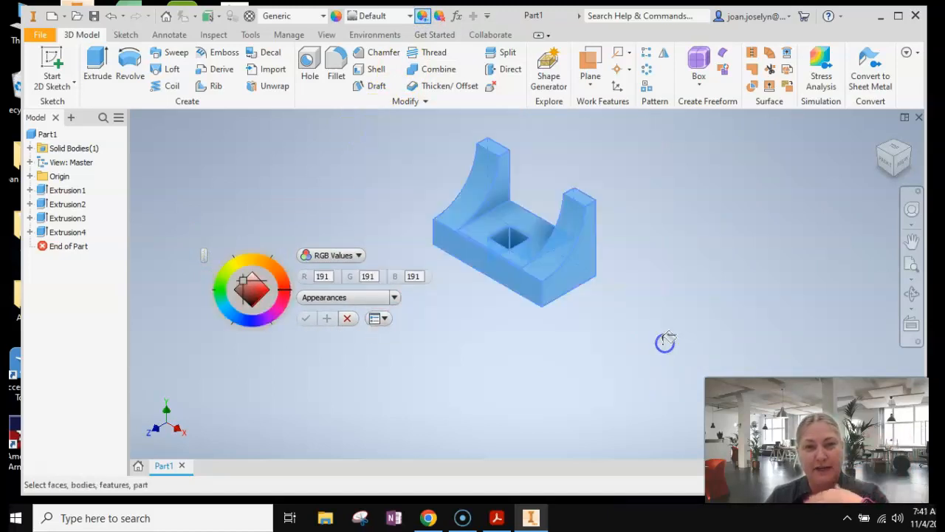
{"action": "left_click", "coordinate": [280, 299]}
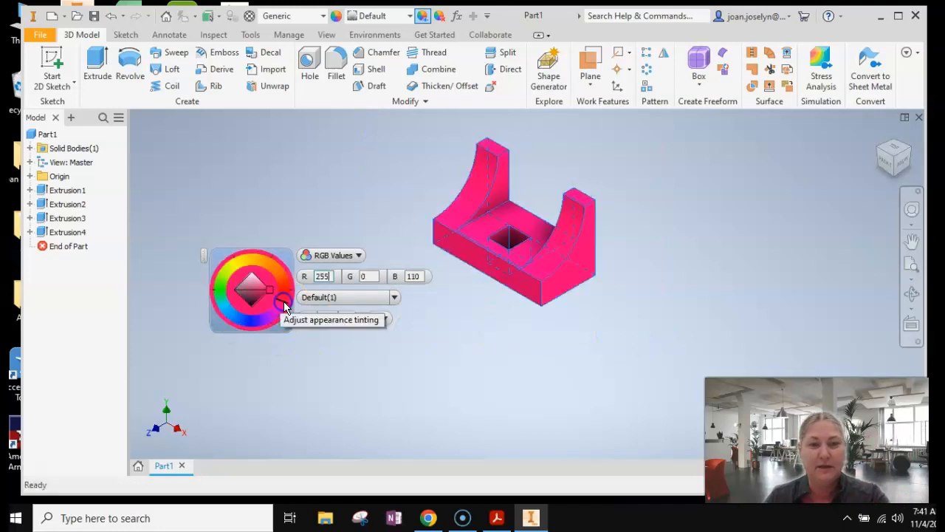
{"action": "left_click", "coordinate": [310, 319]}
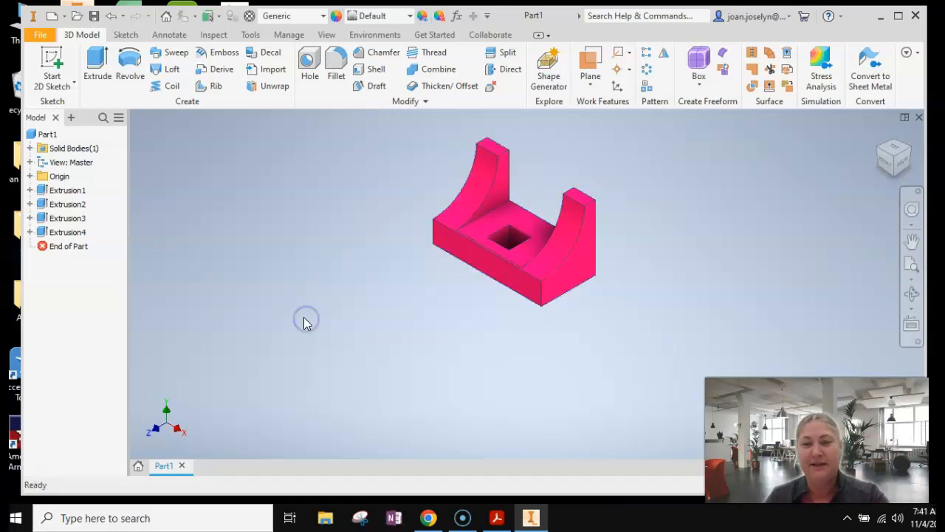
Open the file commands for the part
{"action": "left_click", "coordinate": [40, 35]}
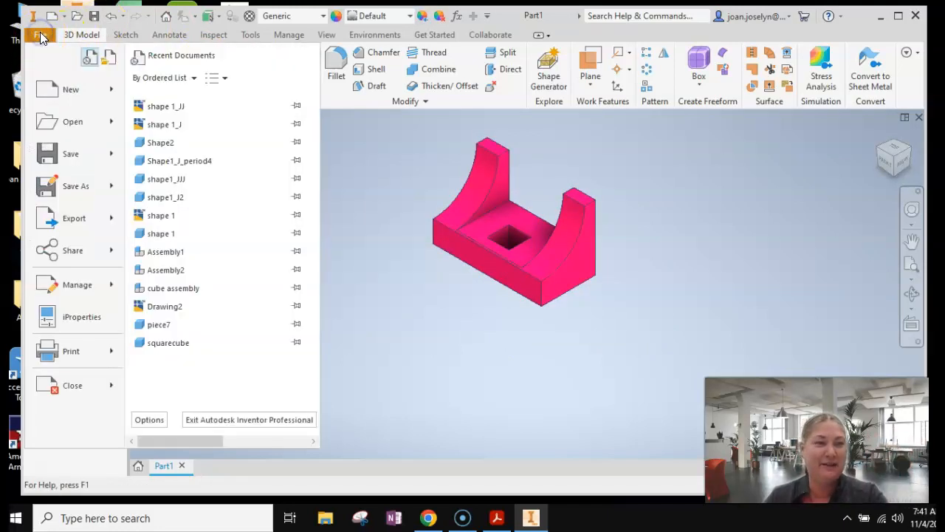